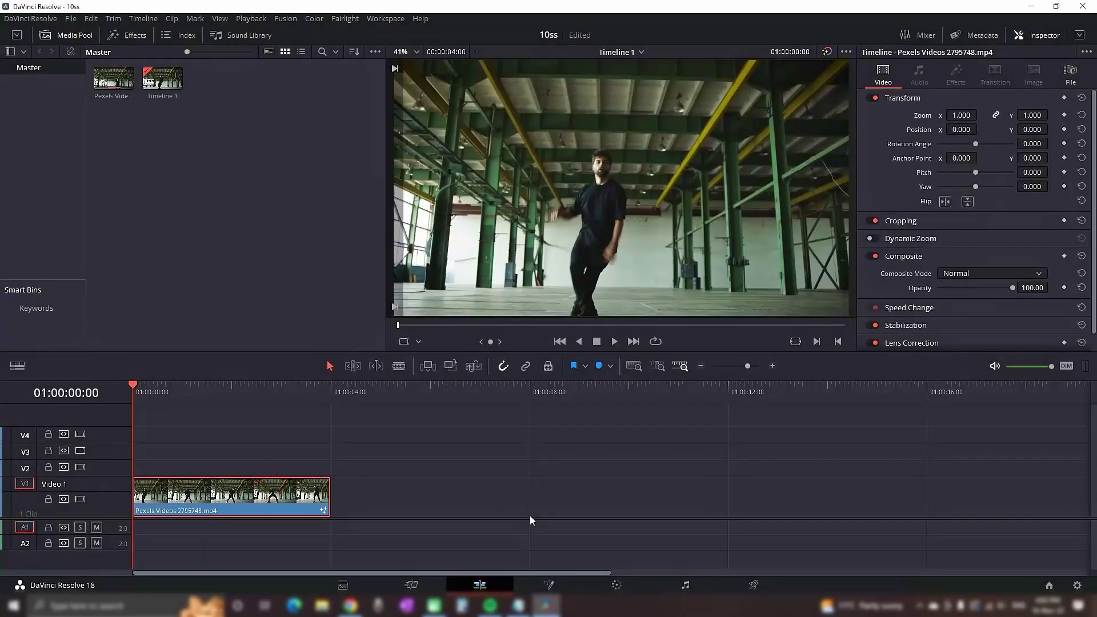
Open the dancer clip on the Fusion page and filter the tool search to 'plan' for Planar Tracker.
{"action": "left_click", "coordinate": [548, 585]}
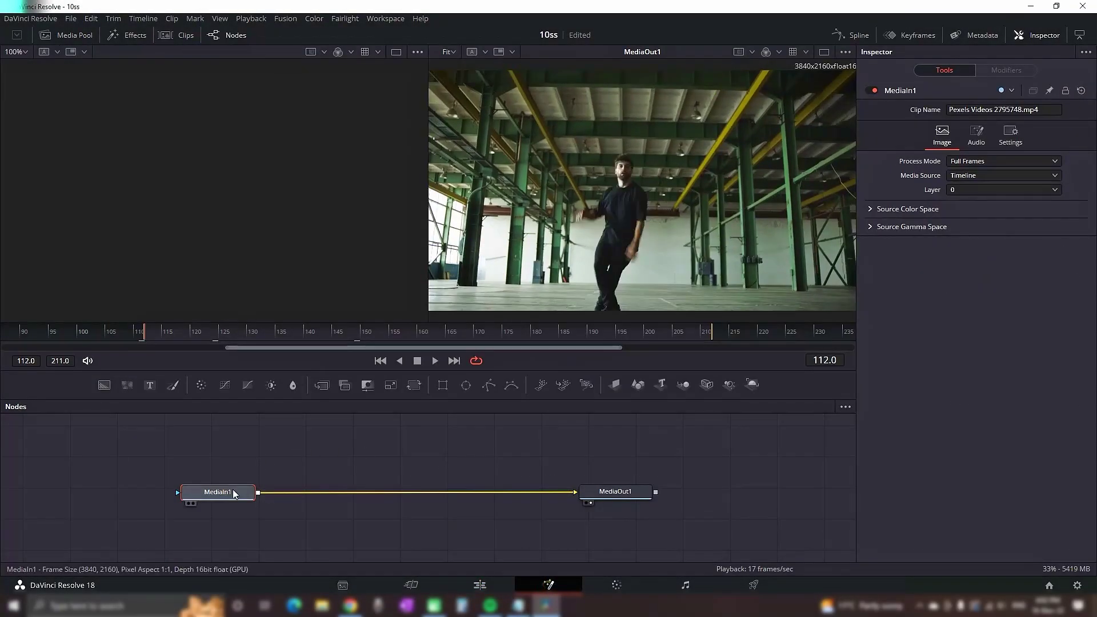
{"action": "key", "text": "ctrl+space"}
{"action": "type", "text": "Planar Tracker"}
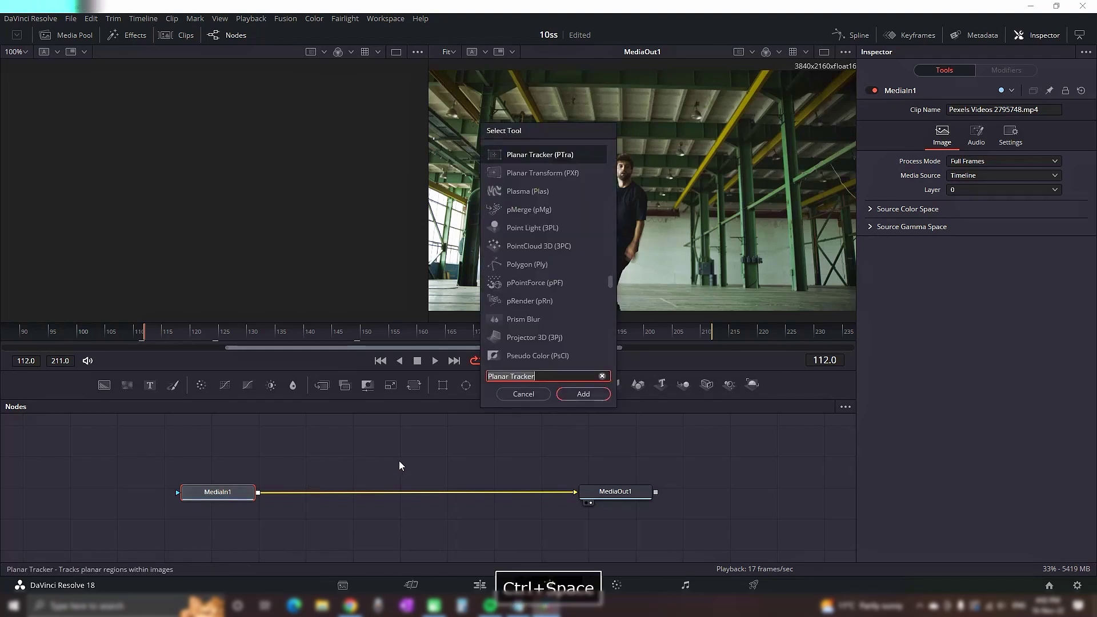
{"action": "type", "text": "plan"}
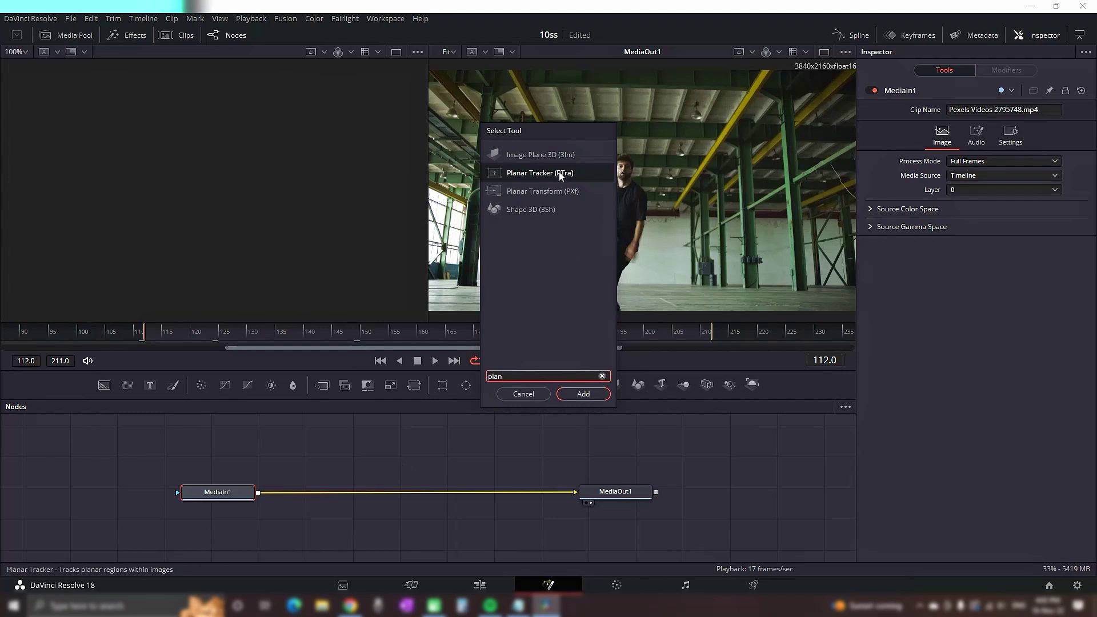
Add a Planar Tracker with reference frame 112 and Translation motion, and track the dancer's head to the end.
{"action": "left_click", "coordinate": [580, 394]}
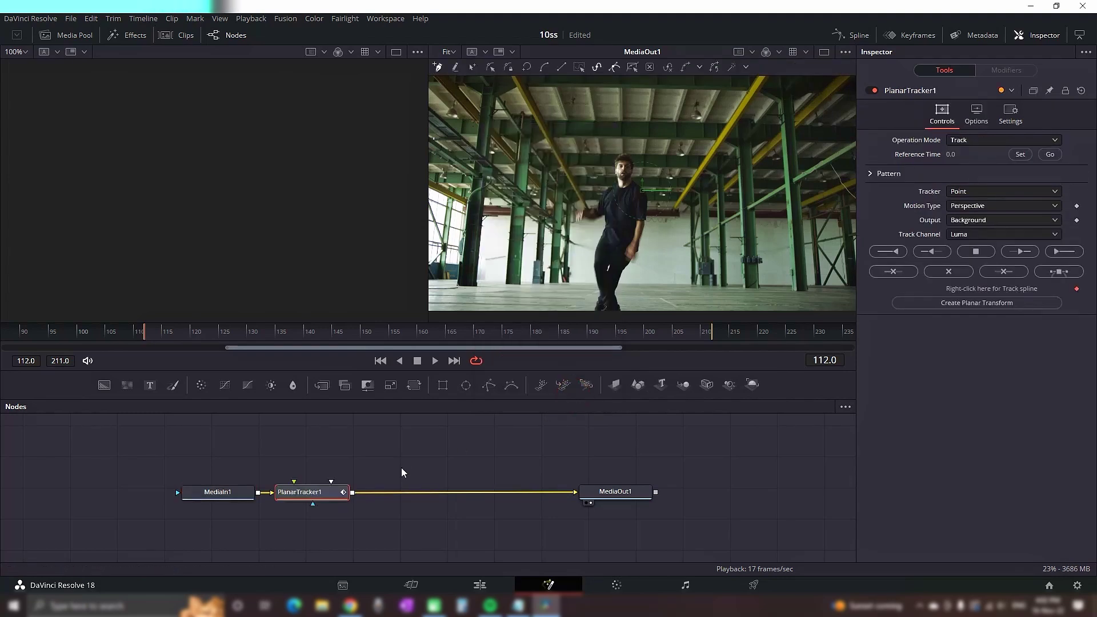
{"action": "left_click", "coordinate": [1021, 154]}
{"action": "left_click", "coordinate": [1023, 206]}
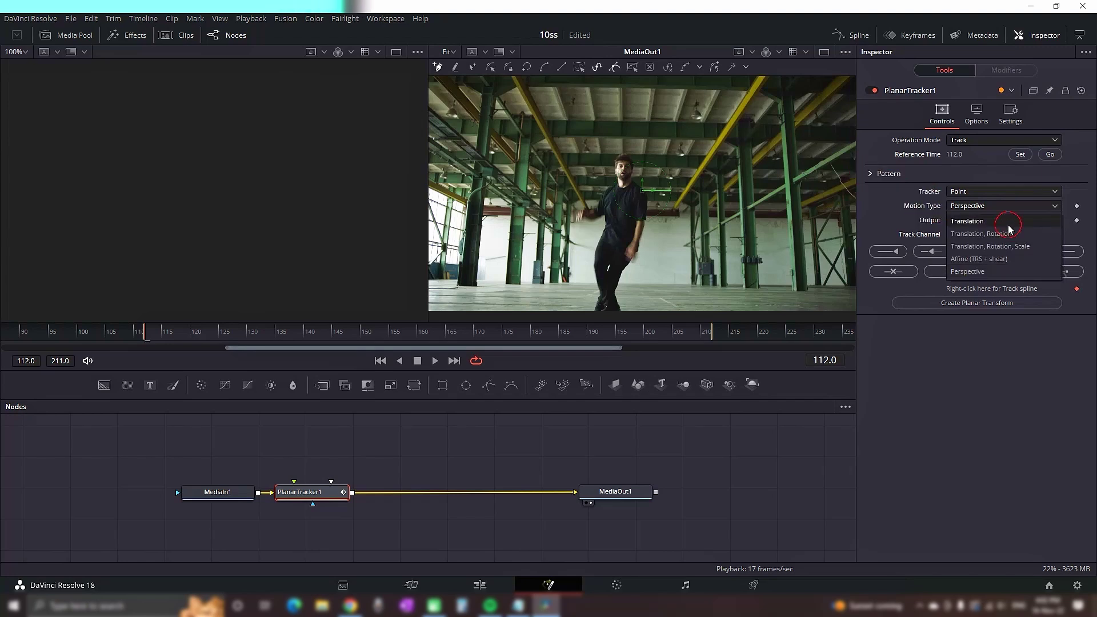
{"action": "left_click", "coordinate": [1008, 224]}
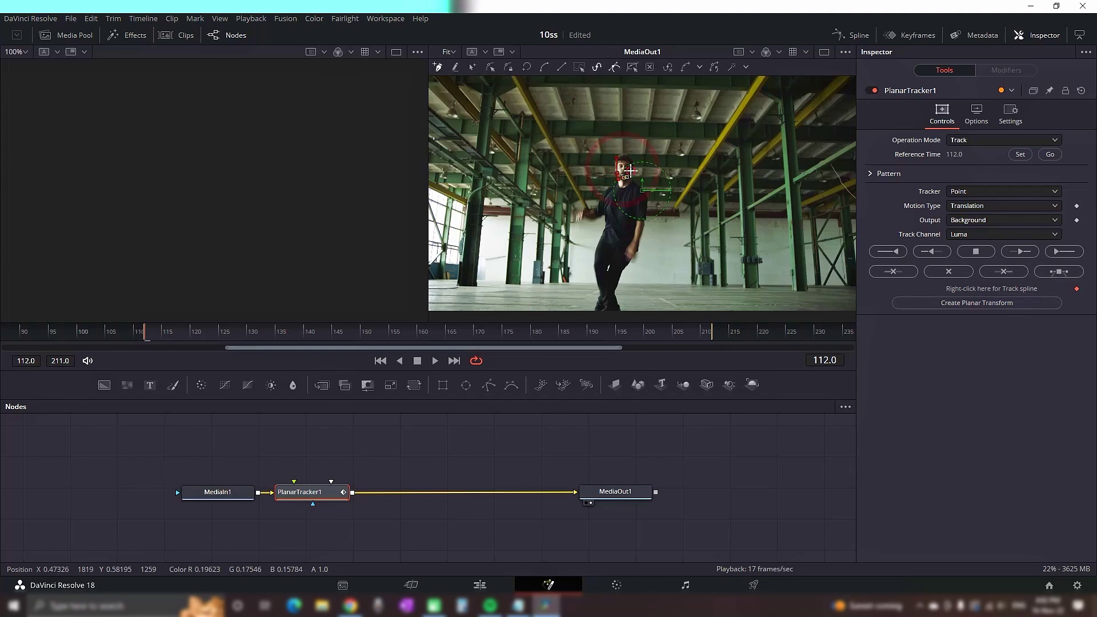
{"action": "left_click", "coordinate": [623, 159]}
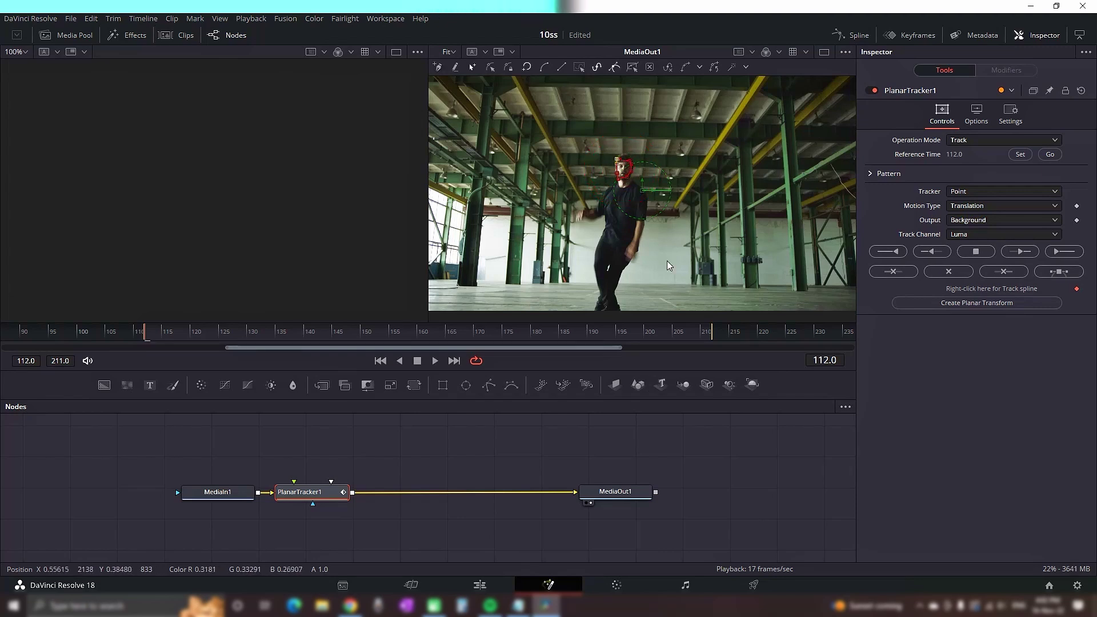
{"action": "left_click", "coordinate": [1058, 253]}
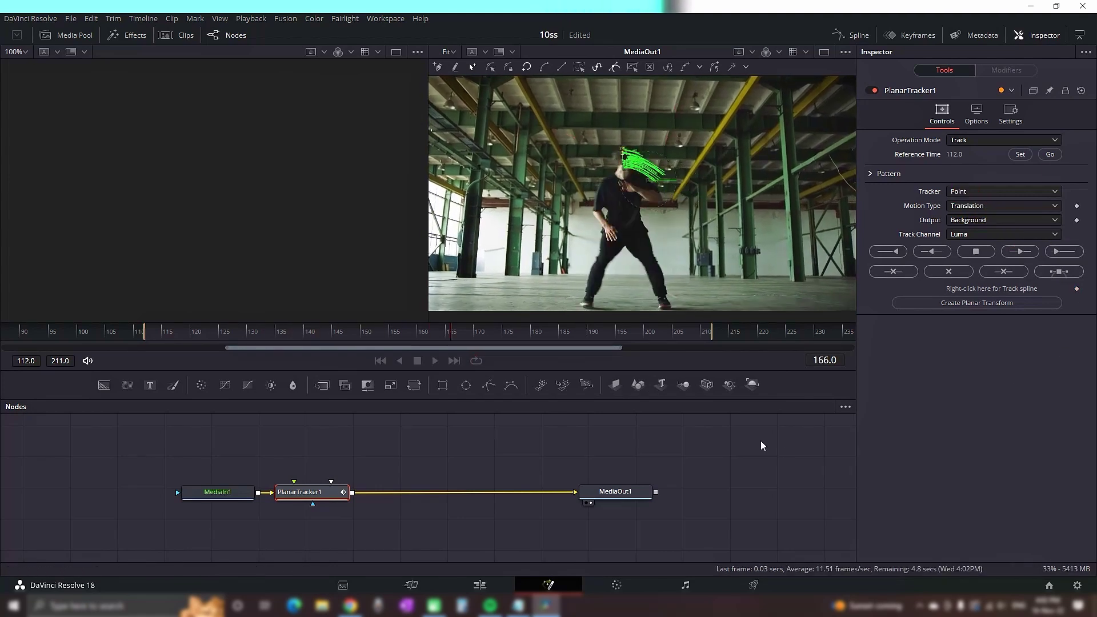
{"action": "left_click", "coordinate": [991, 142]}
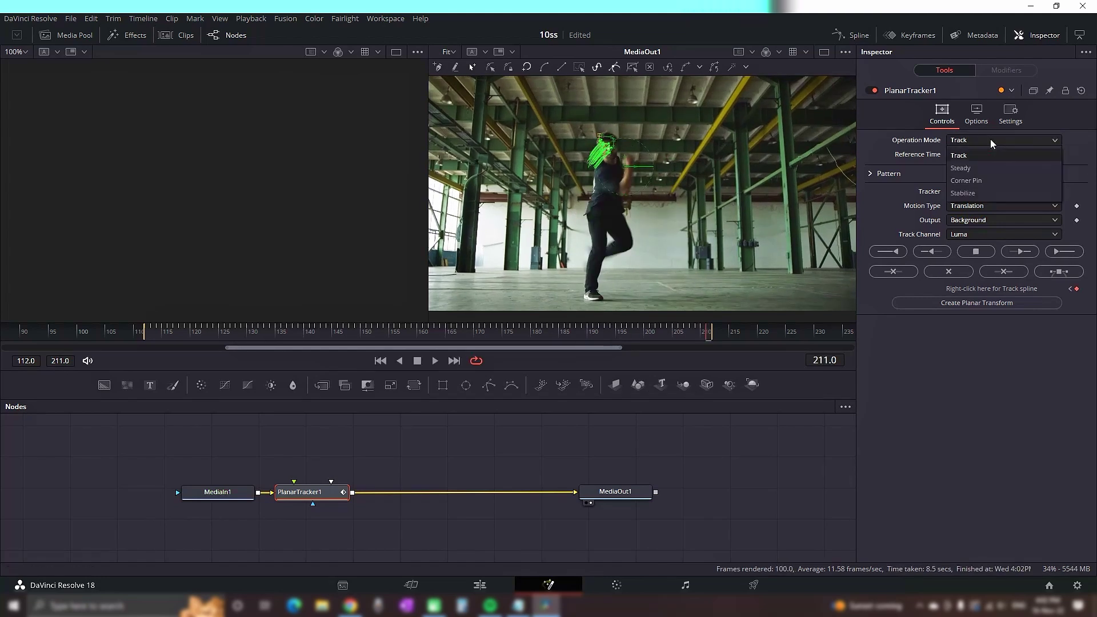
Set the tracker to Stabilize, then insert a Transform after it and scale up to hide empty edges.
{"action": "left_click", "coordinate": [986, 192]}
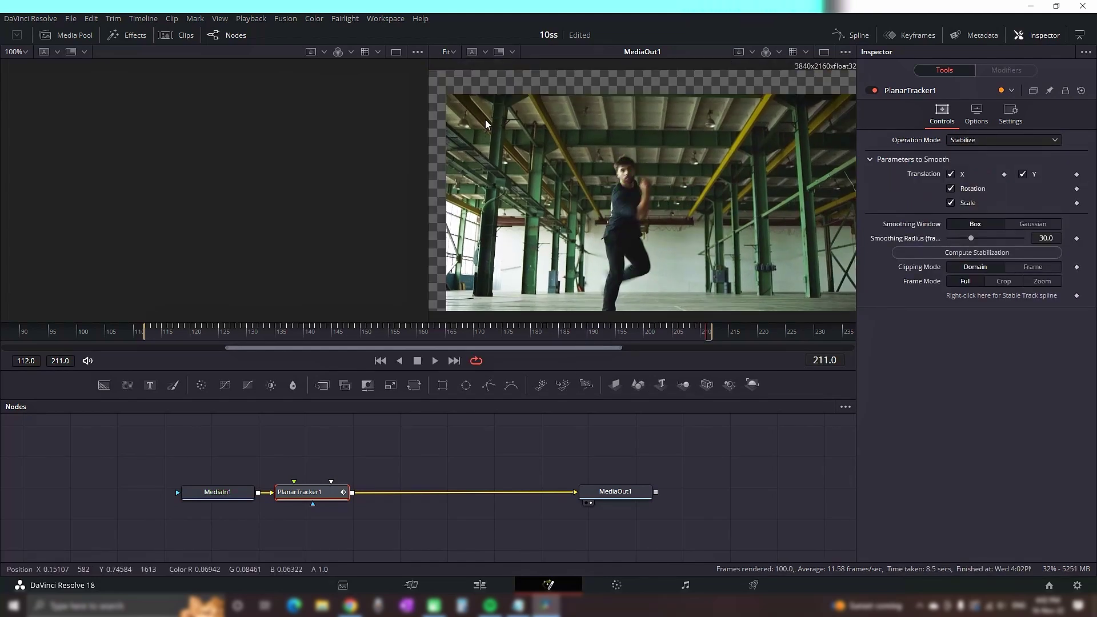
{"action": "left_click", "coordinate": [561, 331]}
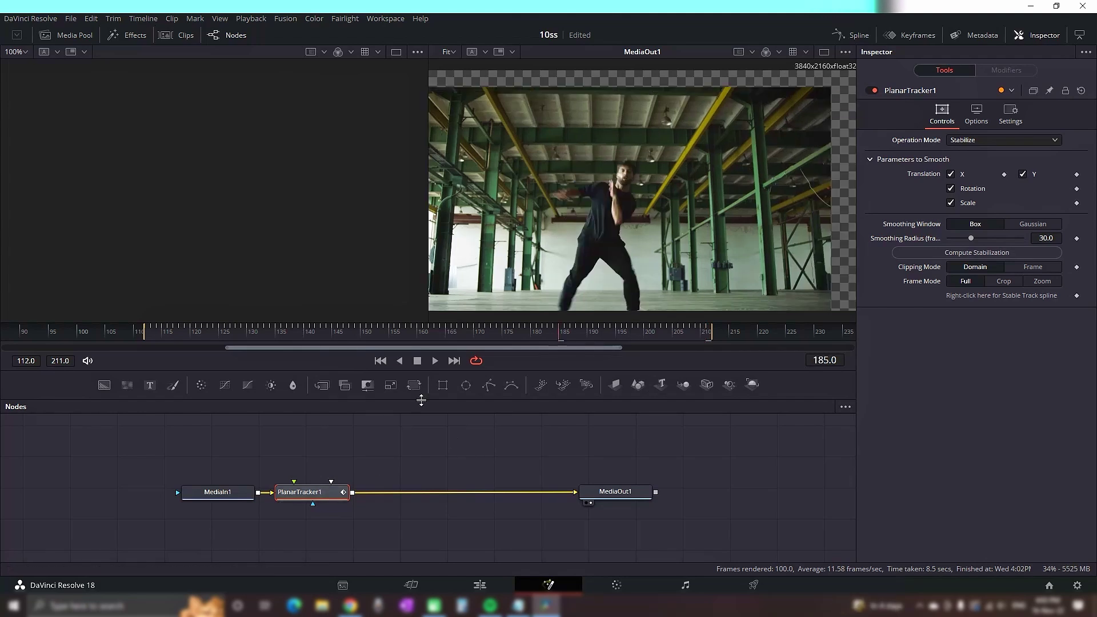
{"action": "left_click_drag", "start_coordinate": [419, 392], "coordinate": [451, 495]}
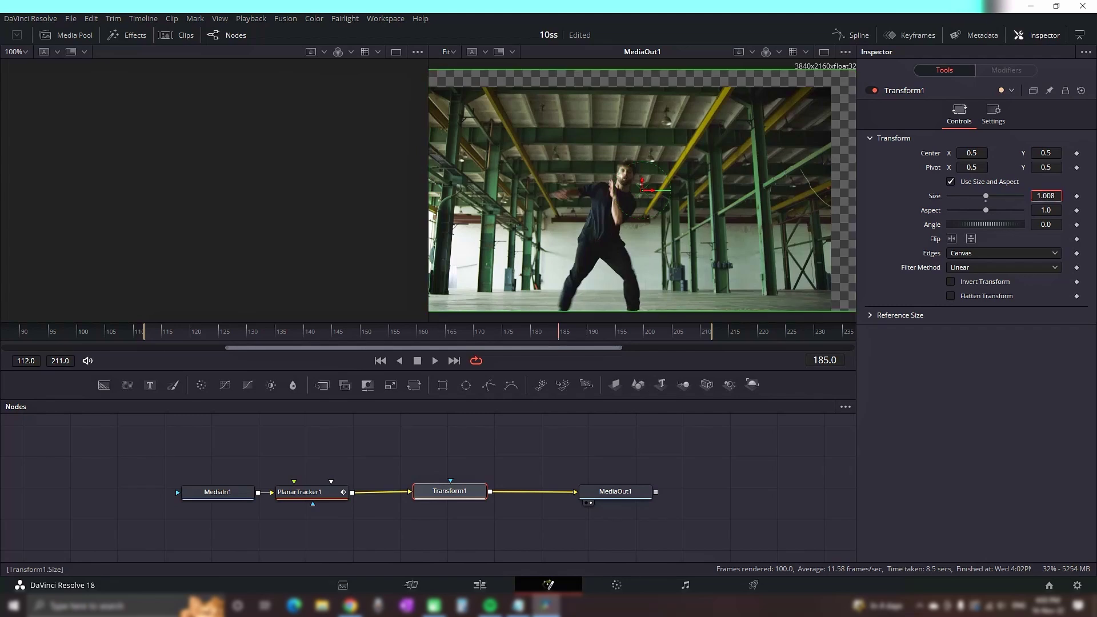
{"action": "left_click_drag", "start_coordinate": [619, 189], "coordinate": [595, 193]}
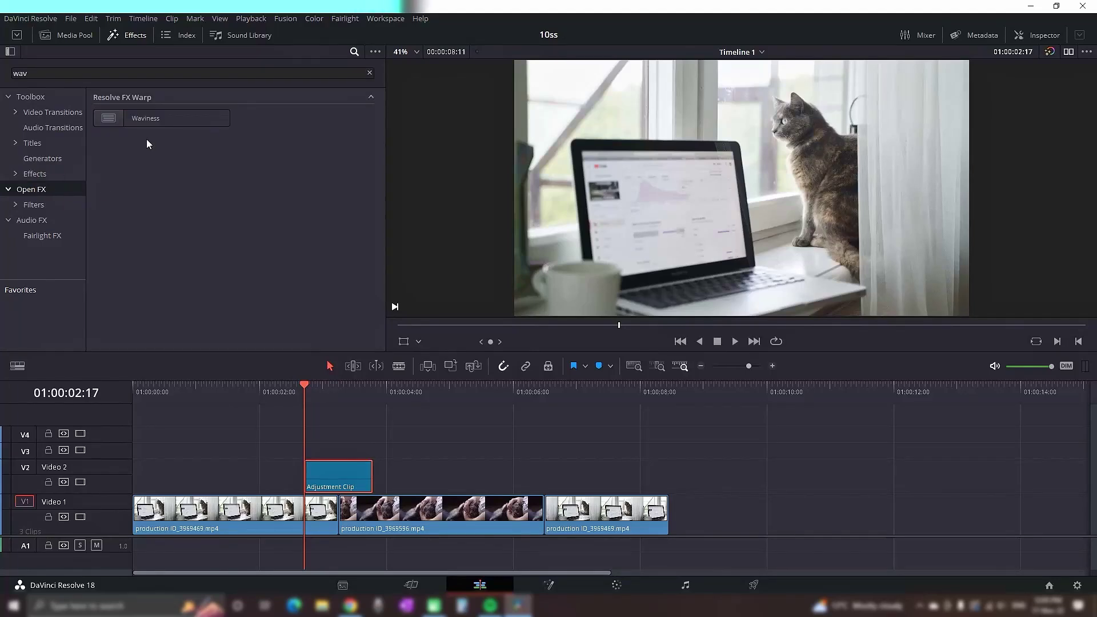
Apply Waviness to the adjustment clip and give it fade-in and fade-out handles.
{"action": "left_click_drag", "start_coordinate": [148, 119], "coordinate": [328, 479]}
{"action": "key", "text": "space"}
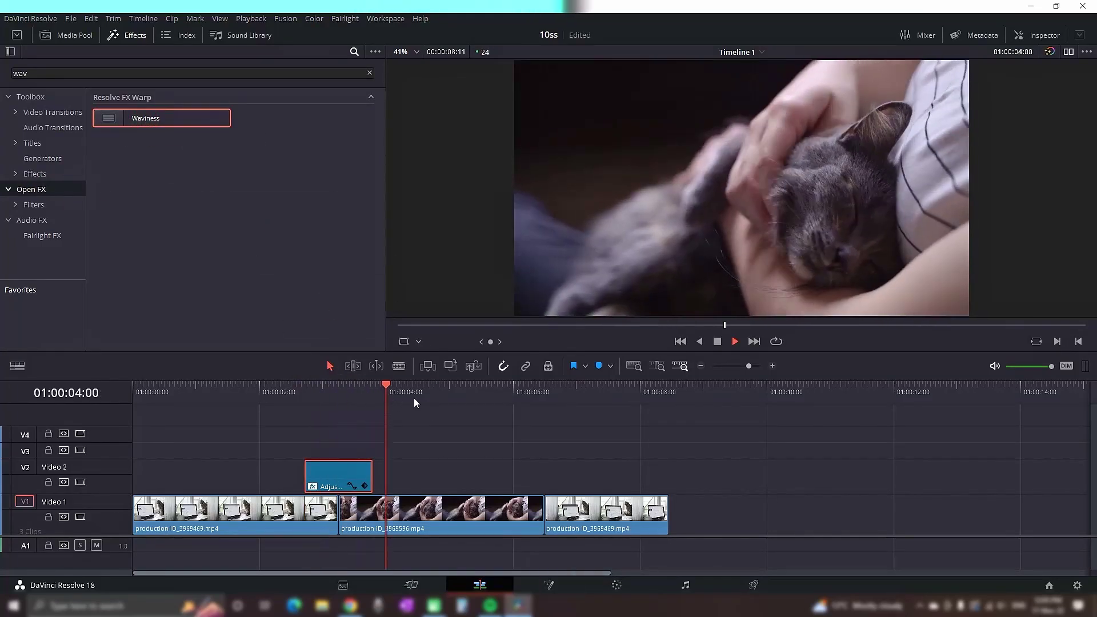
{"action": "key", "text": "space"}
{"action": "left_click_drag", "start_coordinate": [306, 462], "coordinate": [359, 462]}
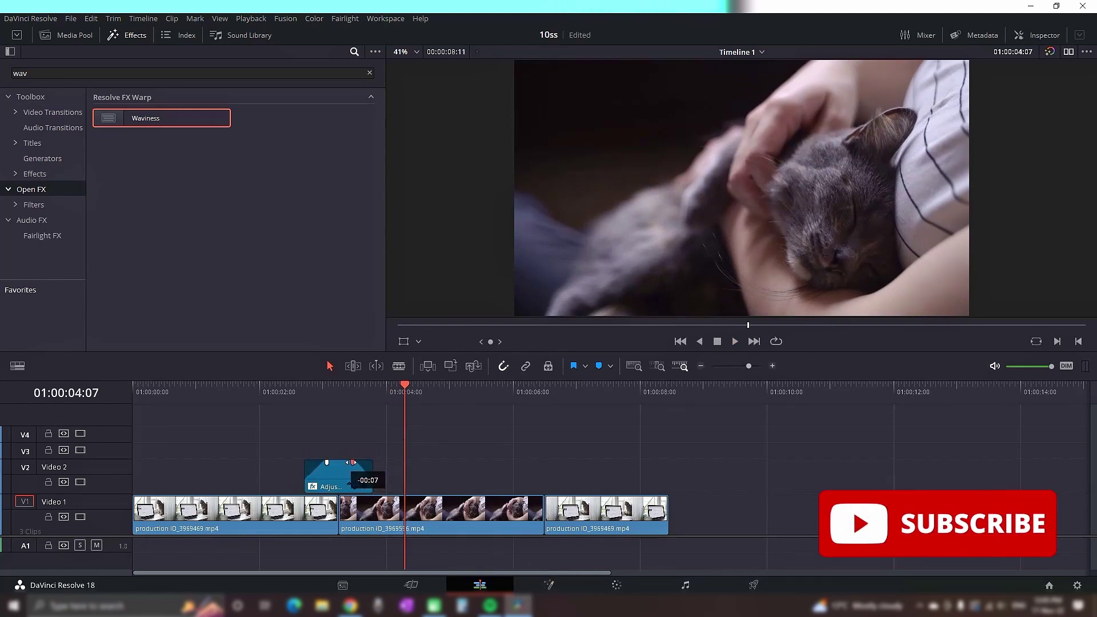
{"action": "left_click", "coordinate": [53, 112]}
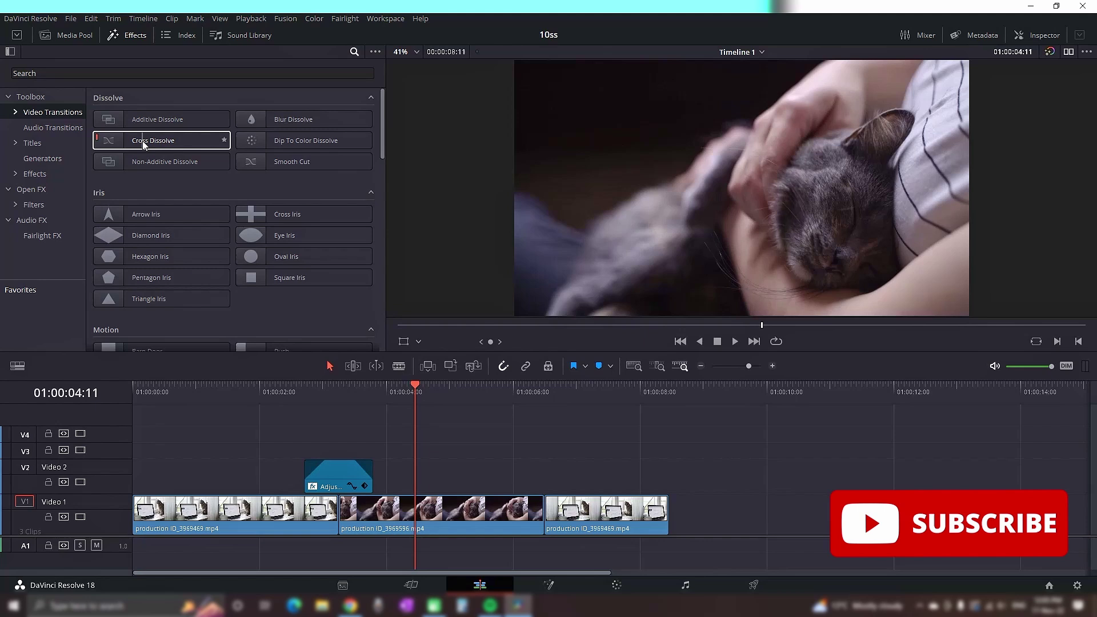
Add a Cross Dissolve at the first cut and paste a copy of the adjustment clip over the second cut.
{"action": "left_click_drag", "start_coordinate": [144, 145], "coordinate": [339, 509]}
{"action": "left_click", "coordinate": [275, 386]}
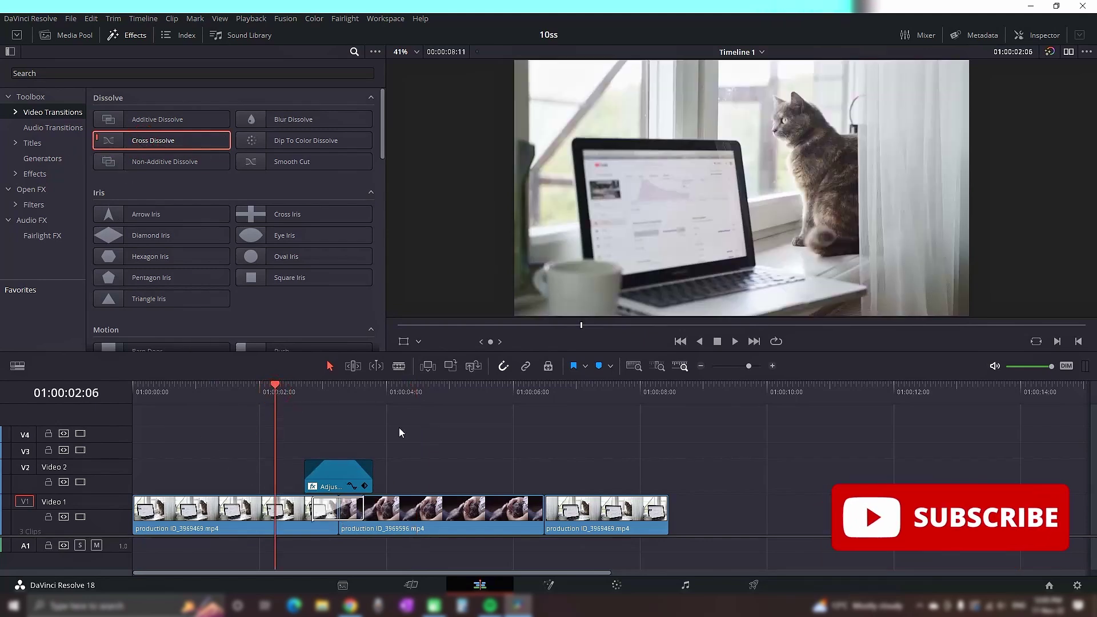
{"action": "key", "text": "space"}
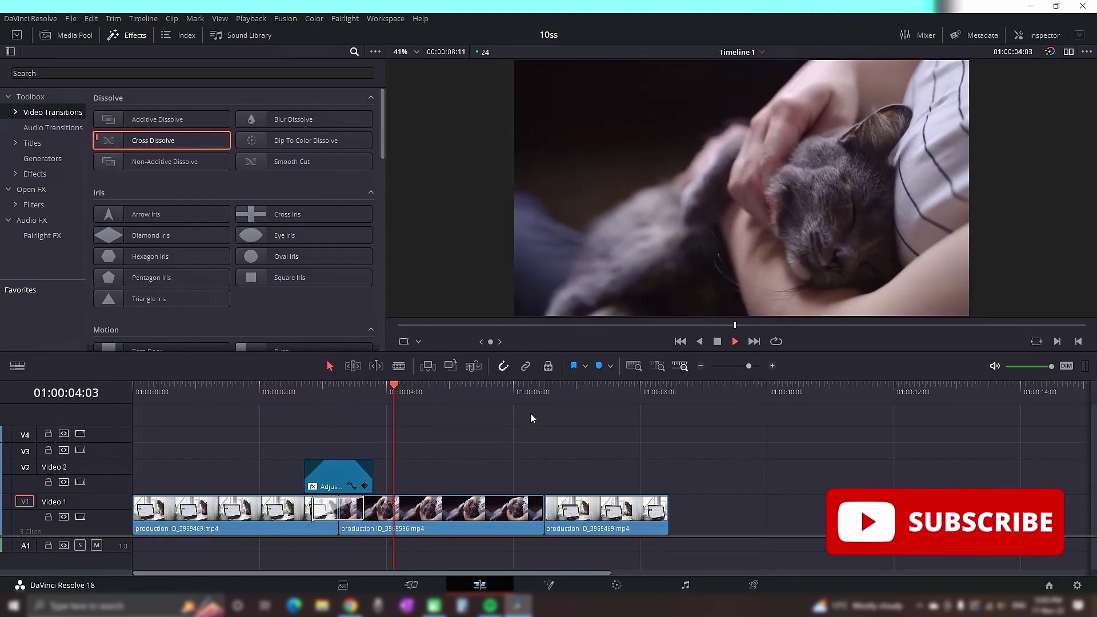
{"action": "key", "text": "space"}
{"action": "key", "text": "ctrl+v"}
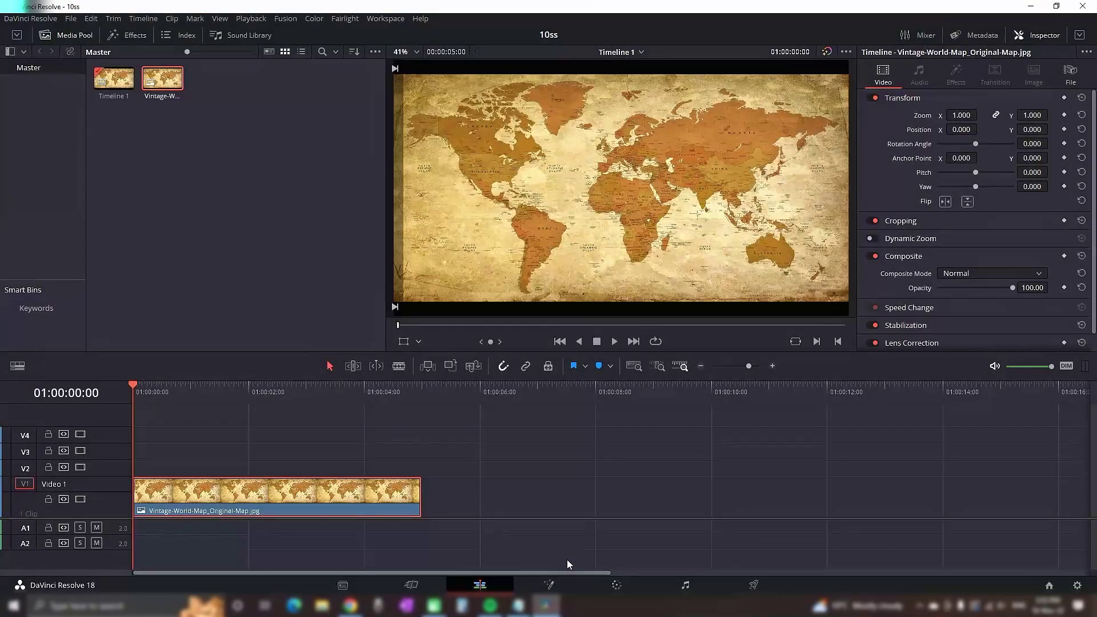
In Fusion, disconnect the map clip from the output and add a Shape 3D feeding a Renderer 3D.
{"action": "left_click", "coordinate": [556, 585]}
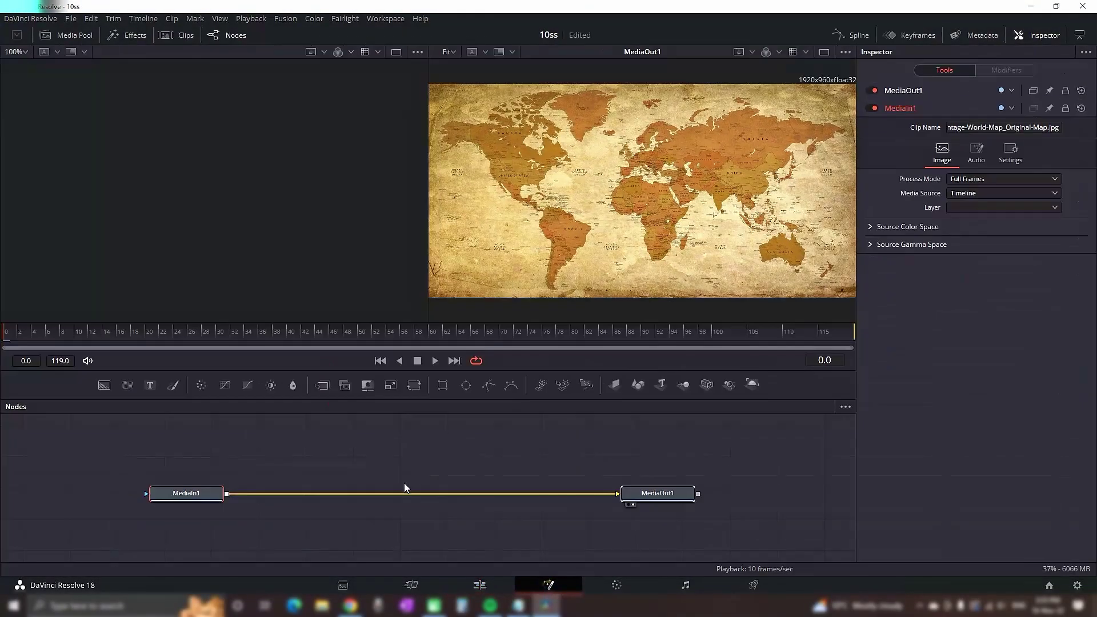
{"action": "left_click", "coordinate": [424, 497]}
{"action": "left_click", "coordinate": [434, 473]}
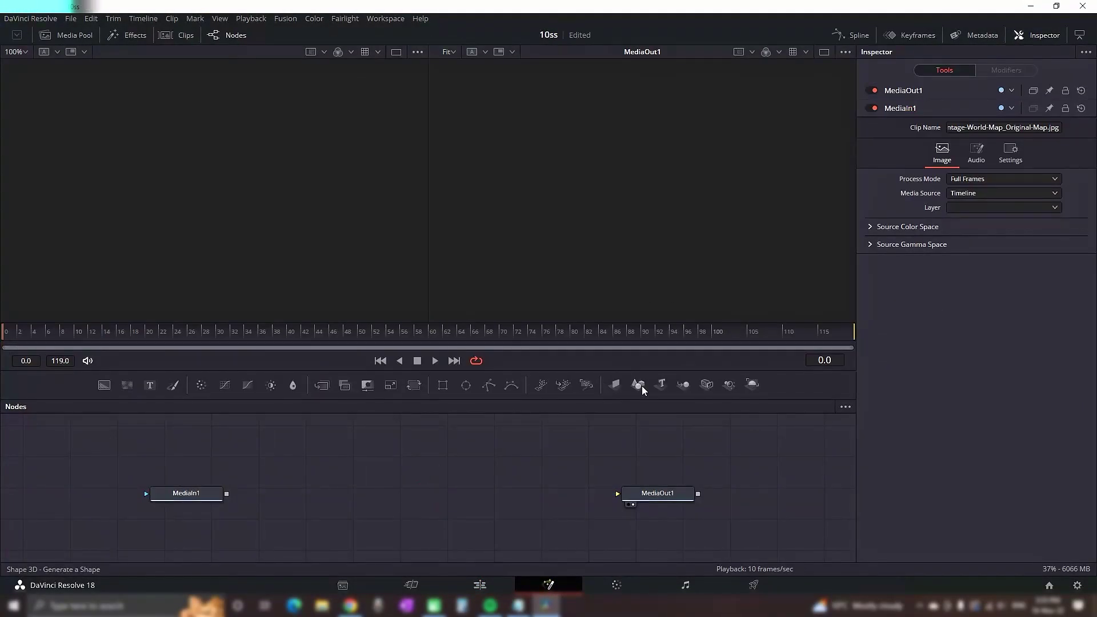
{"action": "left_click_drag", "start_coordinate": [643, 386], "coordinate": [340, 492]}
{"action": "left_click_drag", "start_coordinate": [507, 488], "coordinate": [509, 488]}
{"action": "left_click_drag", "start_coordinate": [379, 495], "coordinate": [650, 495]}
Change the Shape3D shape type from plane to Sphere.
{"action": "left_click", "coordinate": [348, 493]}
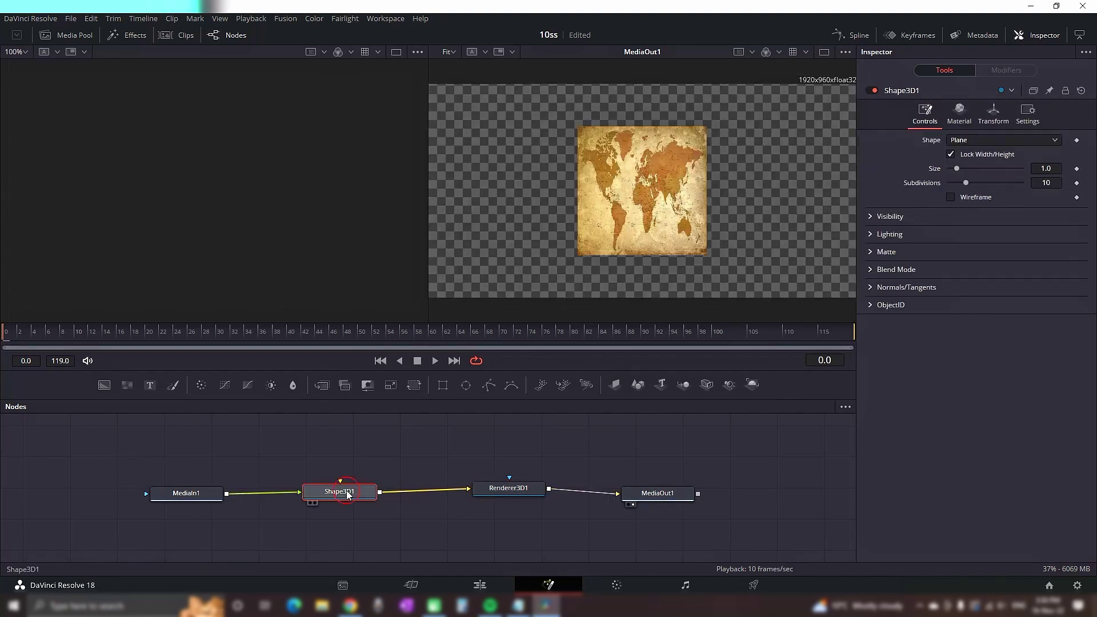
{"action": "left_click", "coordinate": [970, 141]}
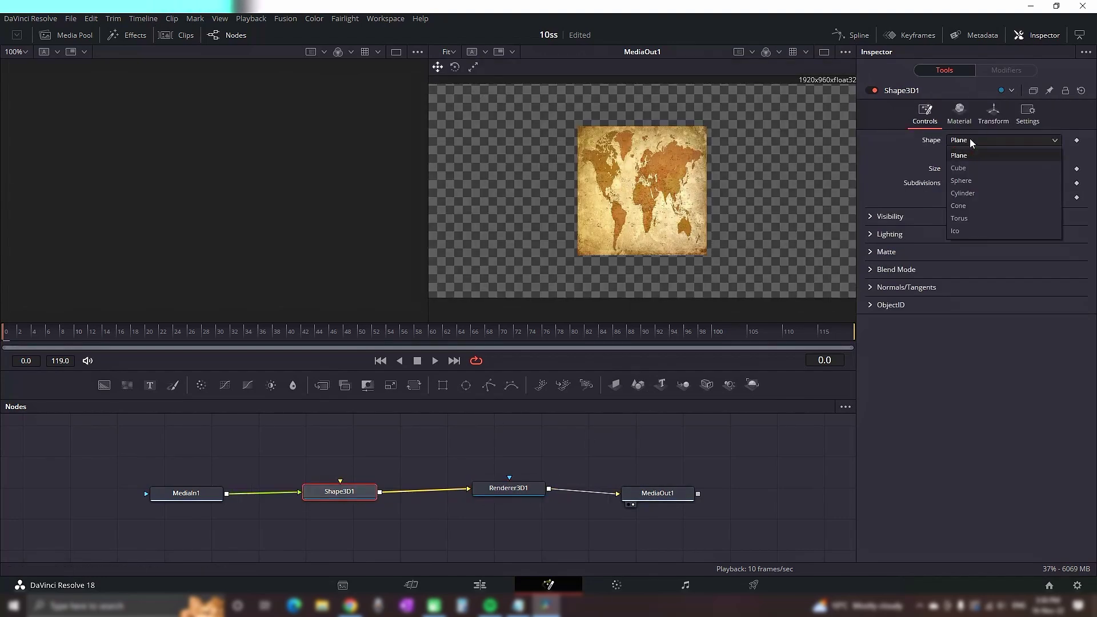
{"action": "left_click", "coordinate": [974, 179]}
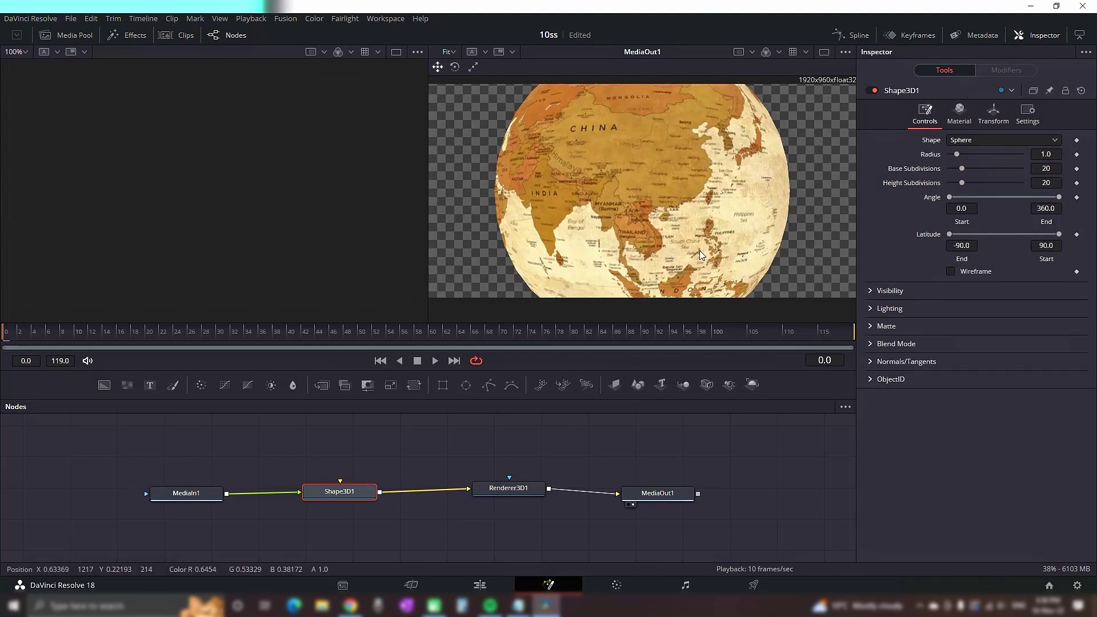
Push the globe farther back and keyframe an X rotation spin, then play it back.
{"action": "left_click", "coordinate": [999, 116]}
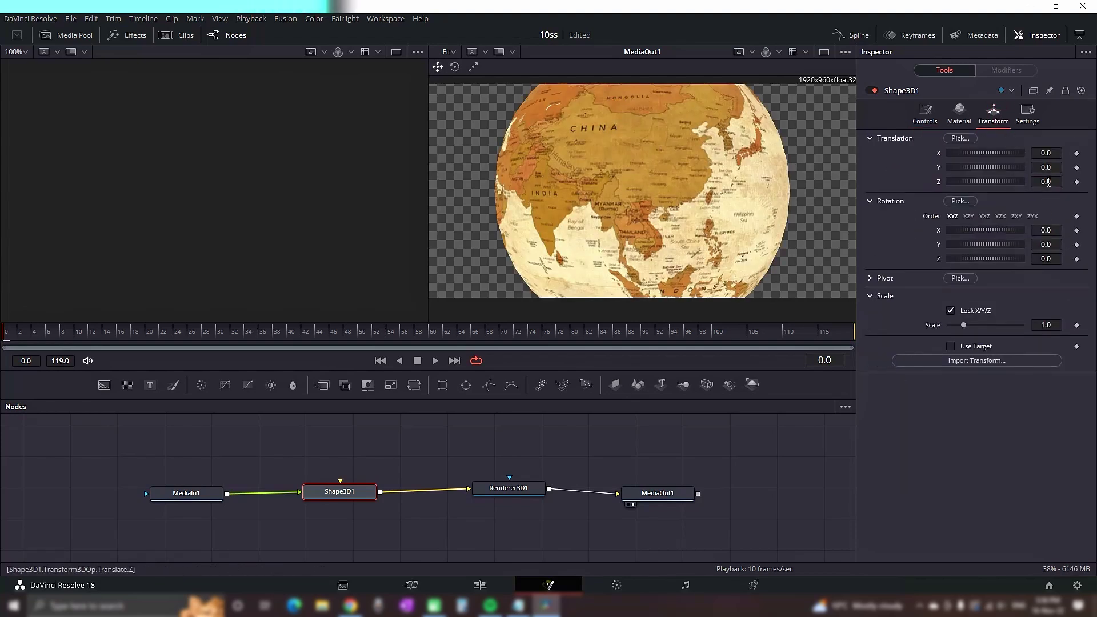
{"action": "left_click_drag", "start_coordinate": [1047, 182], "coordinate": [769, 211]}
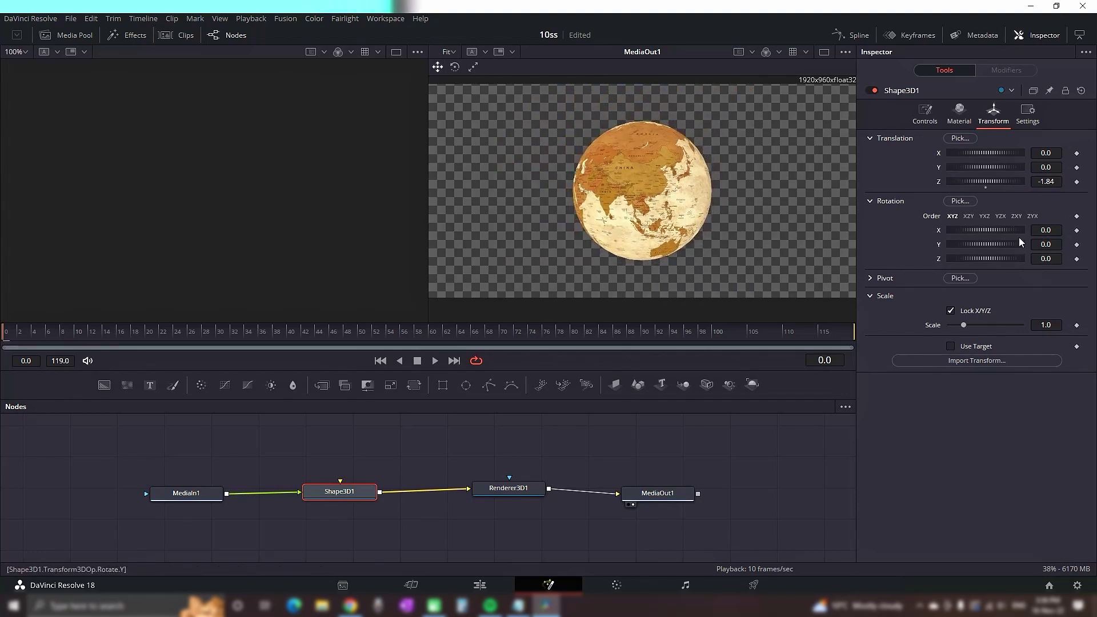
{"action": "left_click", "coordinate": [1077, 230]}
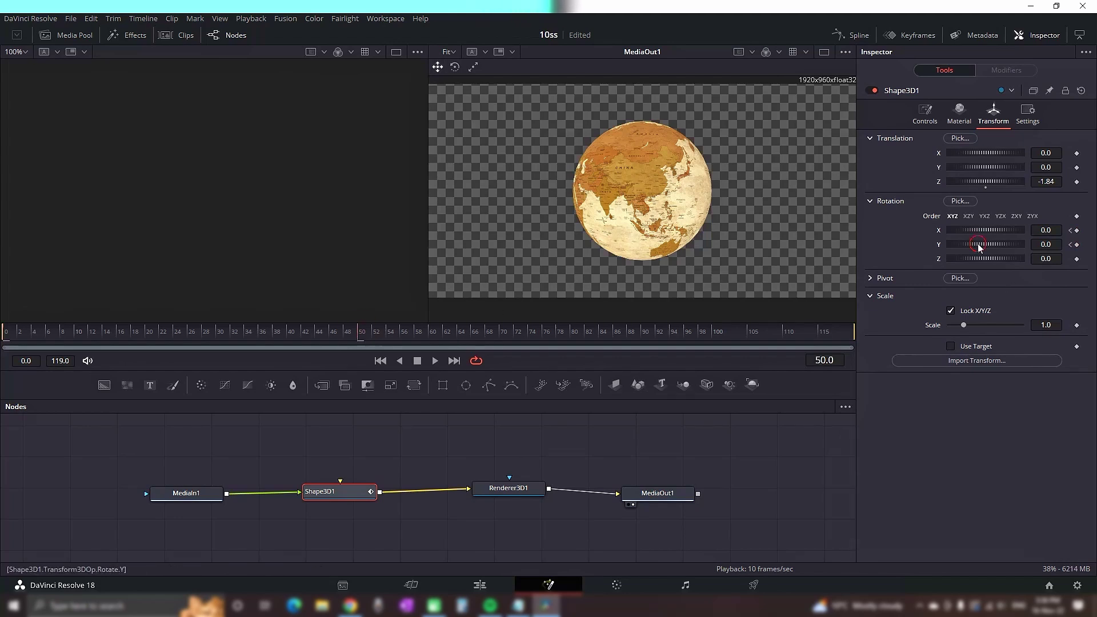
{"action": "mouse_move", "coordinate": [979, 244]}
{"action": "left_mouse_down"}
{"action": "mouse_move", "coordinate": [1020, 244]}
{"action": "mouse_move", "coordinate": [981, 231]}
{"action": "left_mouse_up"}
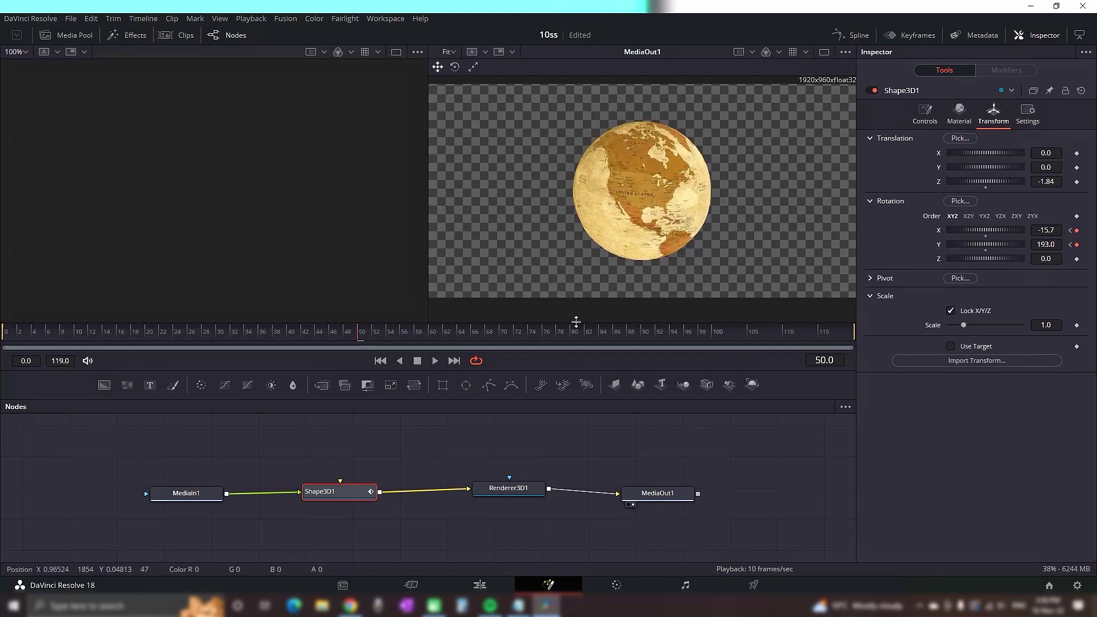
{"action": "left_click", "coordinate": [433, 360]}
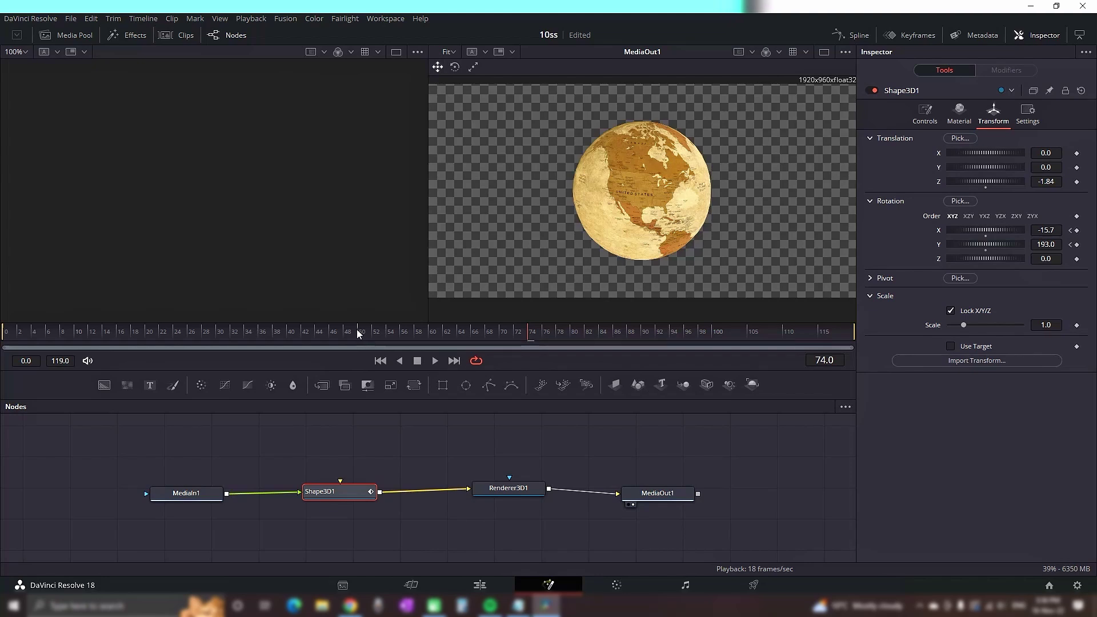
Keyframe the globe's Z position -1.84 at frame 40 and 0.19 at frame 49.
{"action": "left_click", "coordinate": [289, 332]}
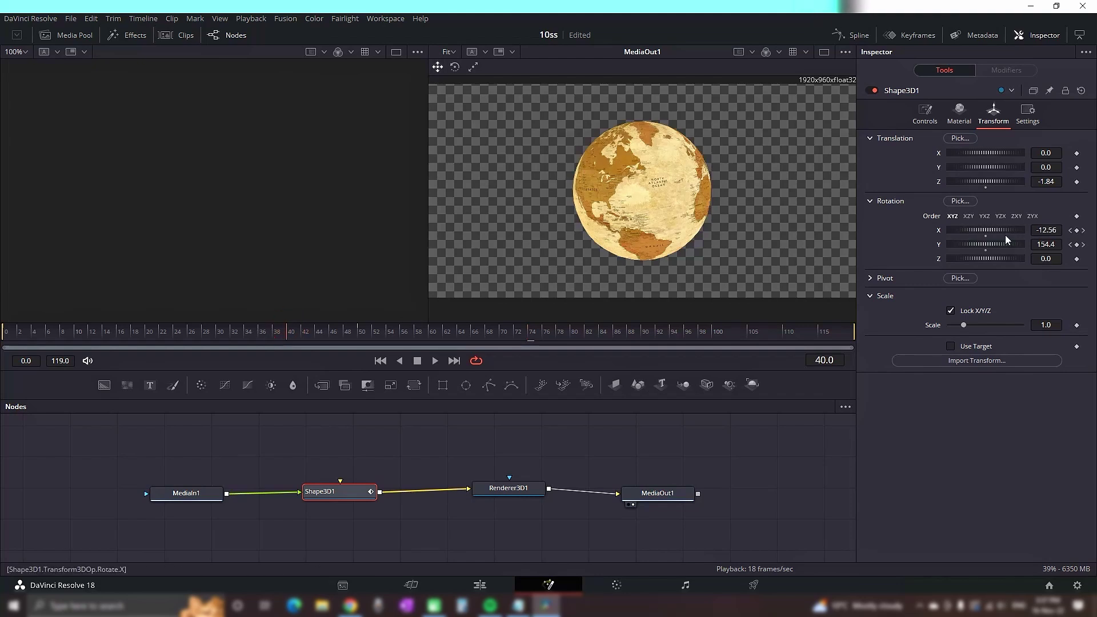
{"action": "left_click", "coordinate": [1077, 182]}
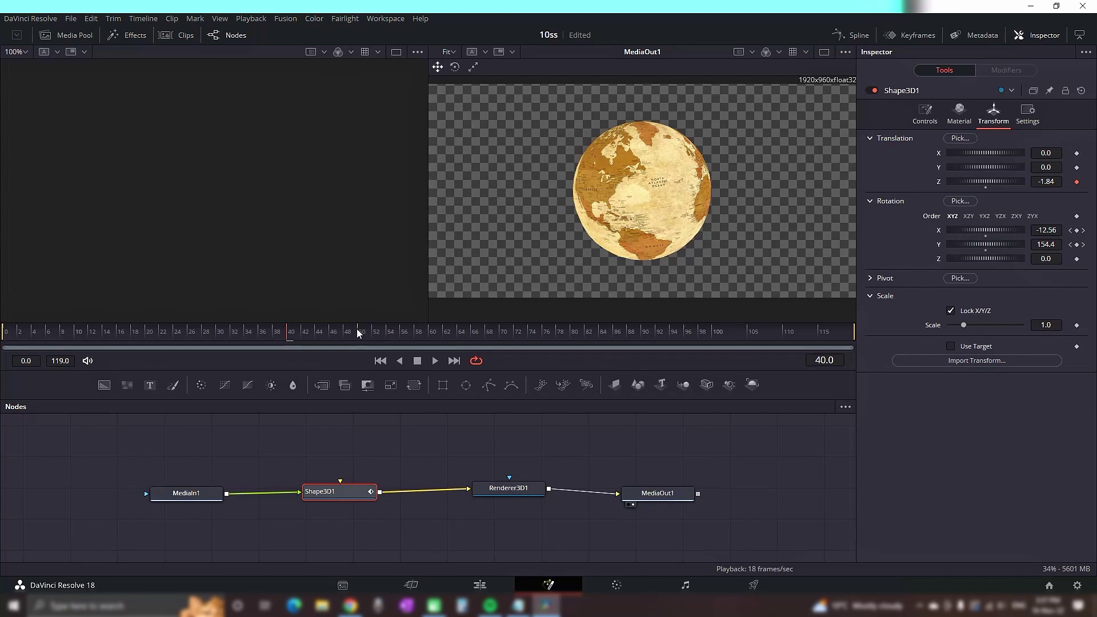
{"action": "key", "text": "space"}
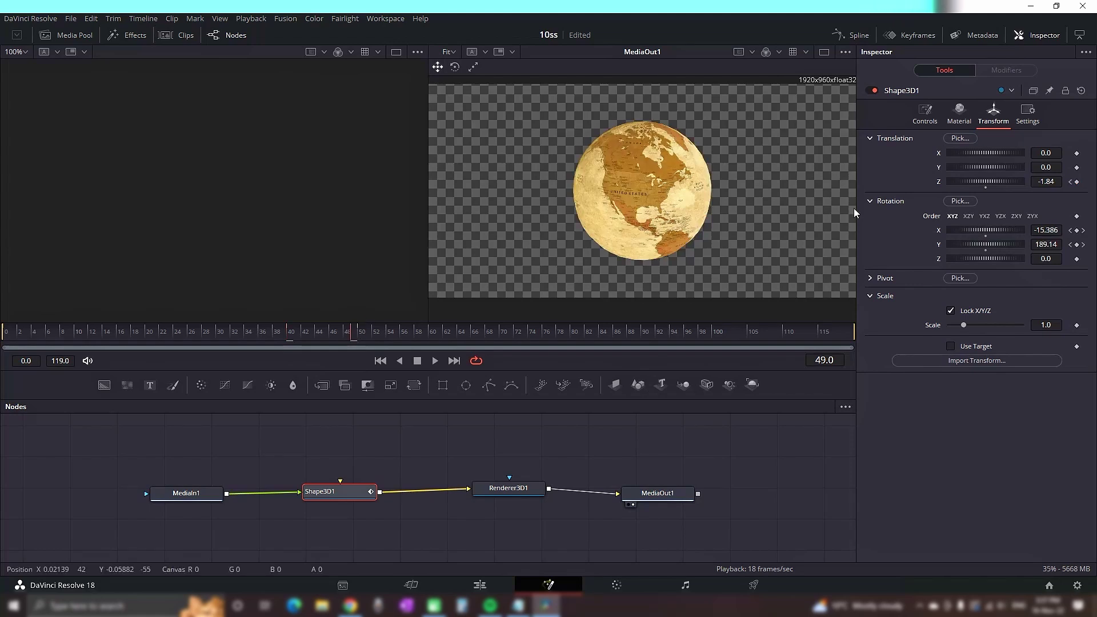
{"action": "left_click_drag", "start_coordinate": [980, 182], "coordinate": [983, 179]}
Play the globe animation from the first frame.
{"action": "key", "text": "Home"}
{"action": "key", "text": "space"}
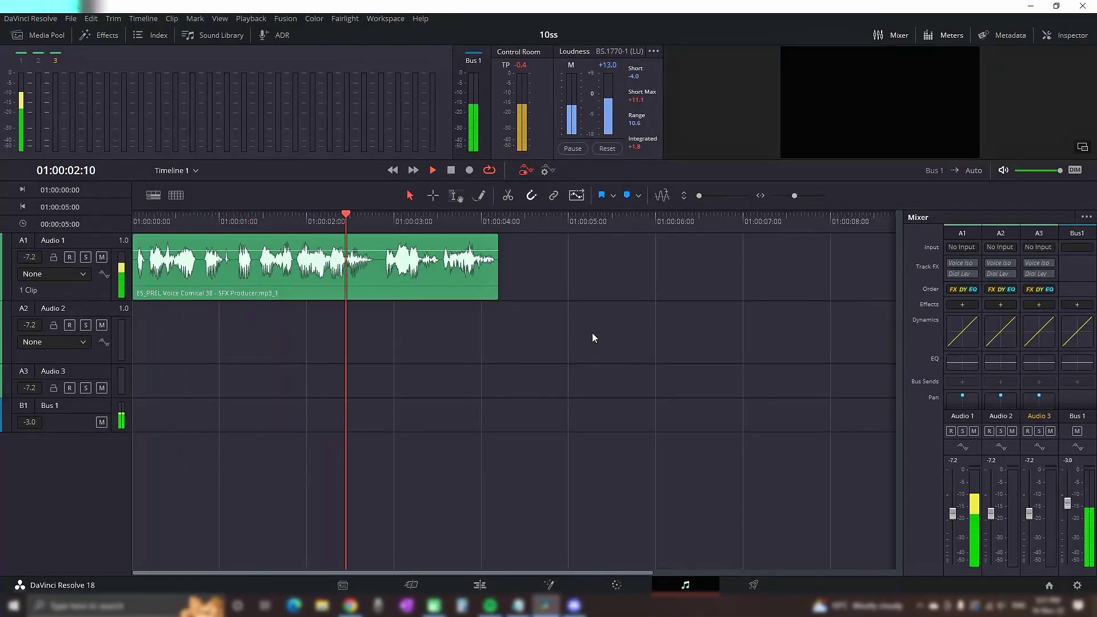
Copy the voice clip onto tracks A2 and A3, checking the layered playback.
{"action": "key", "text": "space"}
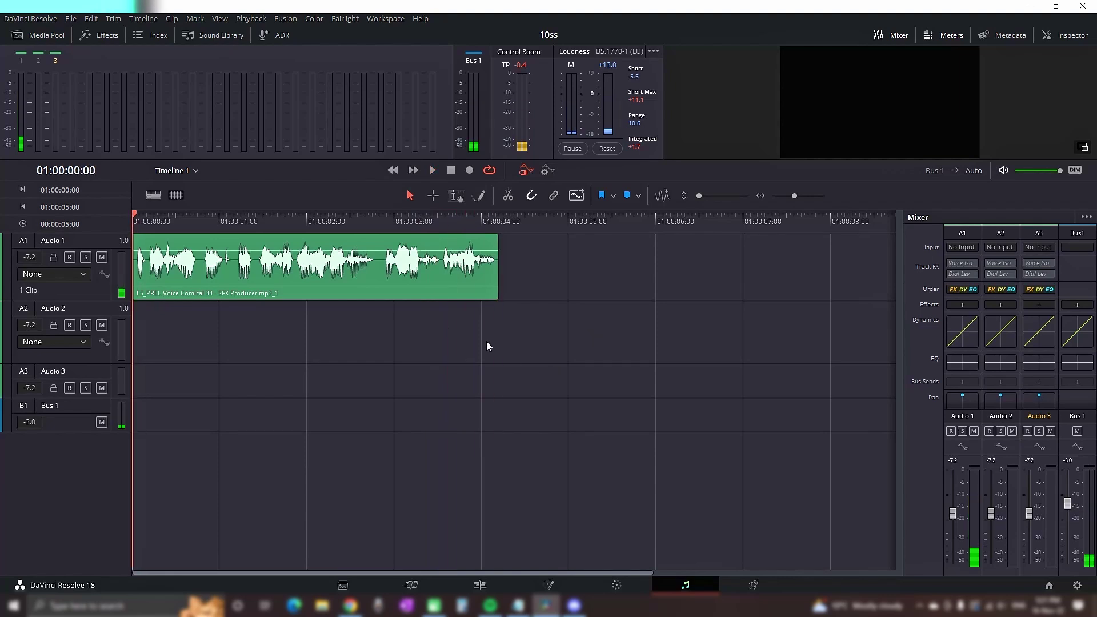
{"action": "left_click_drag", "start_coordinate": [386, 286], "coordinate": [379, 317]}
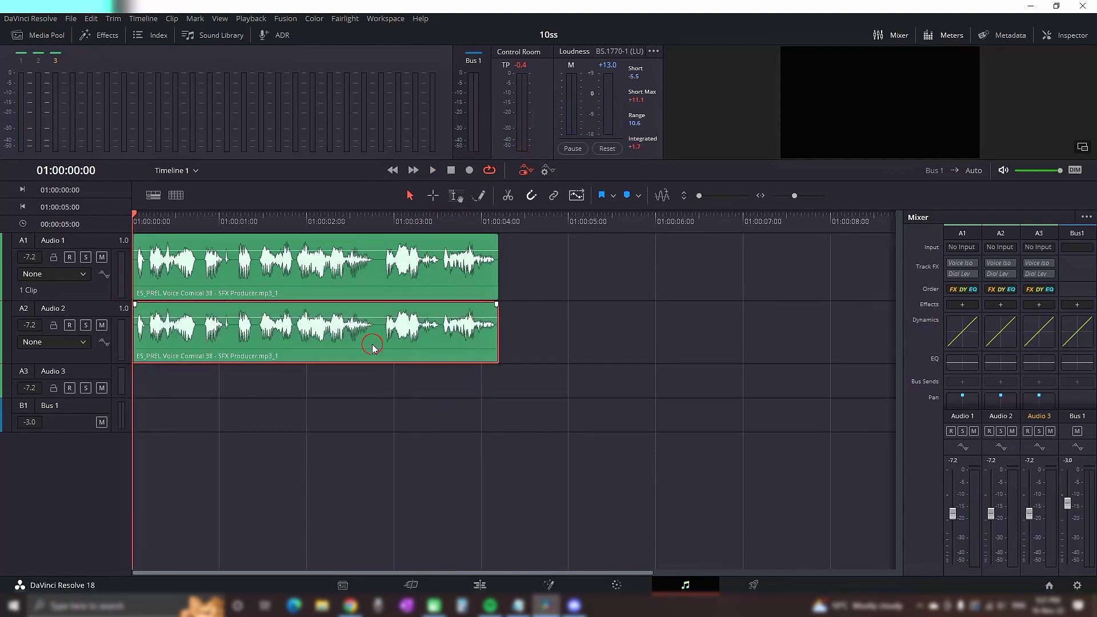
{"action": "left_click", "coordinate": [1064, 36]}
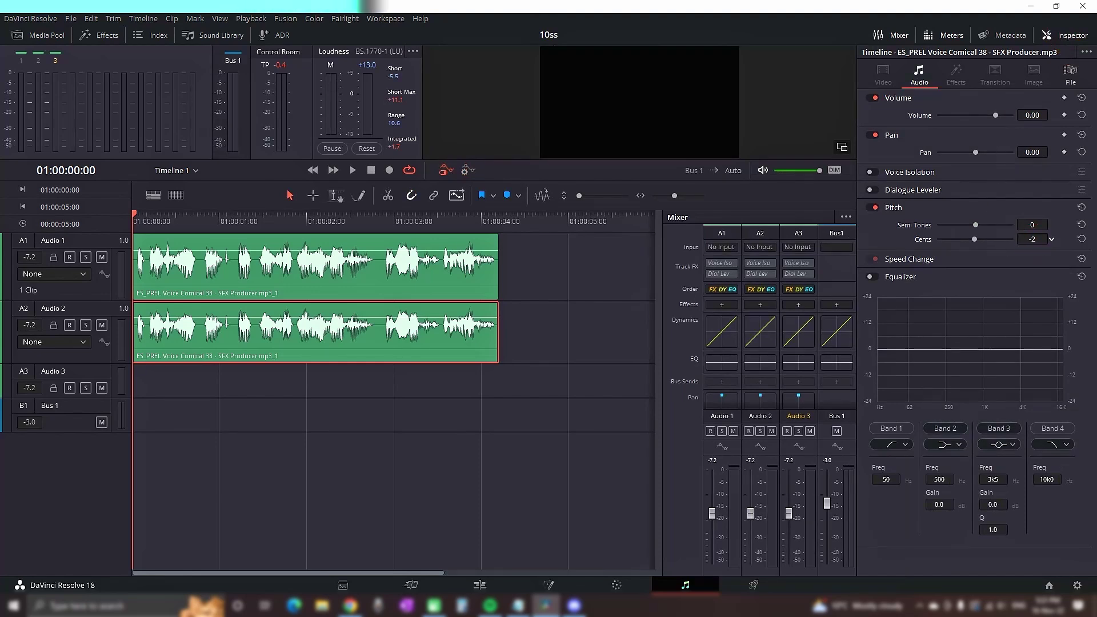
{"action": "left_click", "coordinate": [1064, 35]}
{"action": "key", "text": "space"}
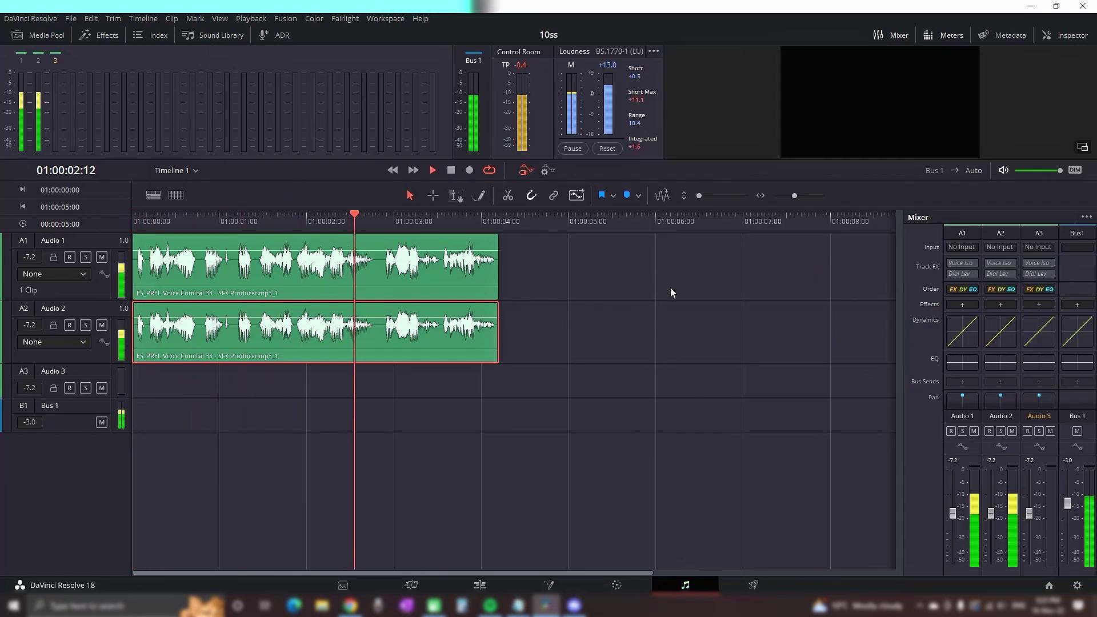
{"action": "key", "text": "space"}
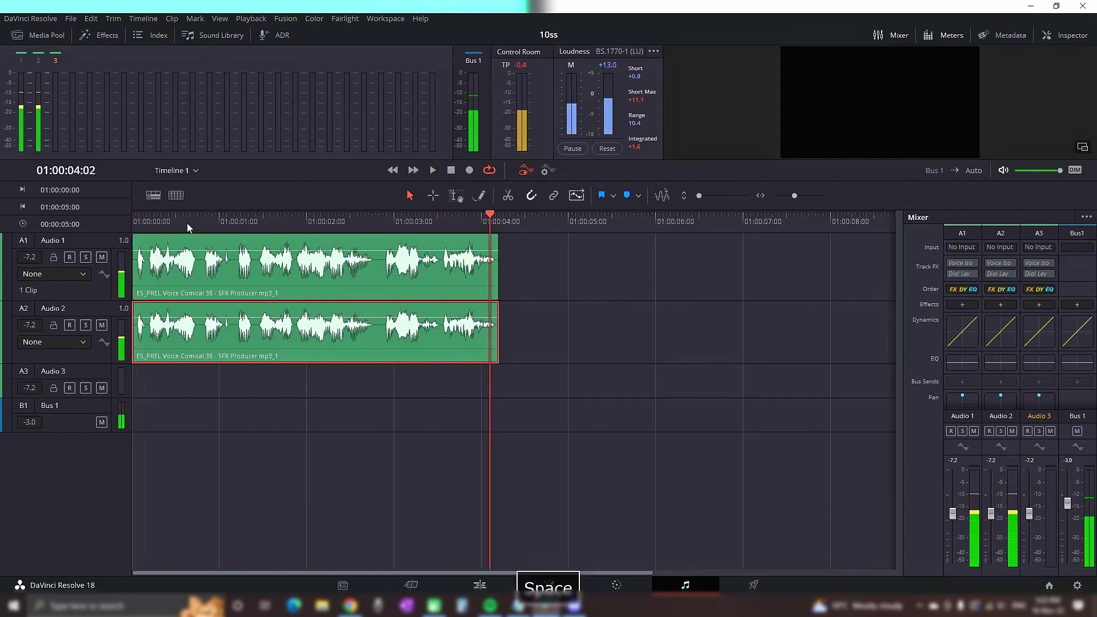
{"action": "left_click_drag", "start_coordinate": [184, 223], "coordinate": [115, 255]}
{"action": "left_click_drag", "start_coordinate": [304, 280], "coordinate": [247, 411]}
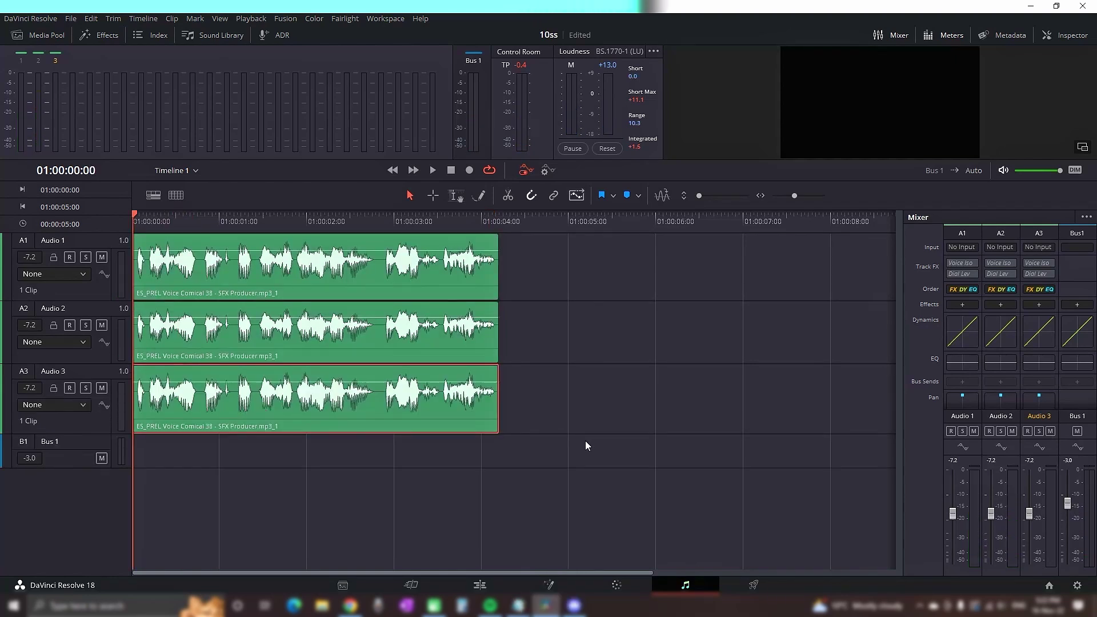
Add a Pitch effect of -4 semitones to Audio 3 and lower its fader to -18.
{"action": "left_click", "coordinate": [1039, 306]}
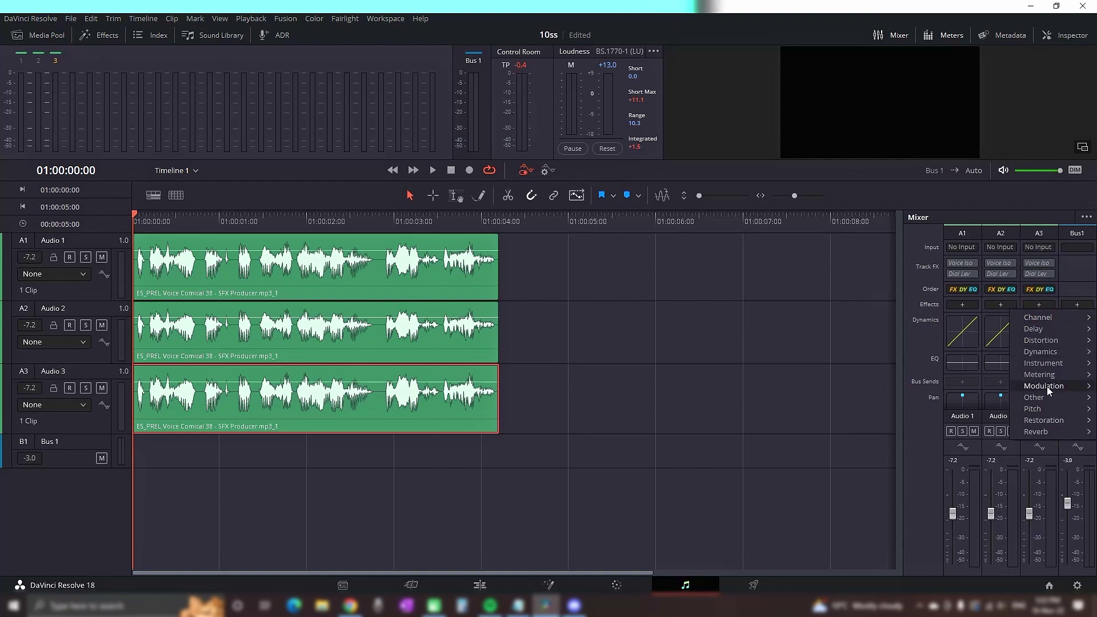
{"action": "left_click", "coordinate": [1041, 408]}
{"action": "left_click", "coordinate": [971, 408]}
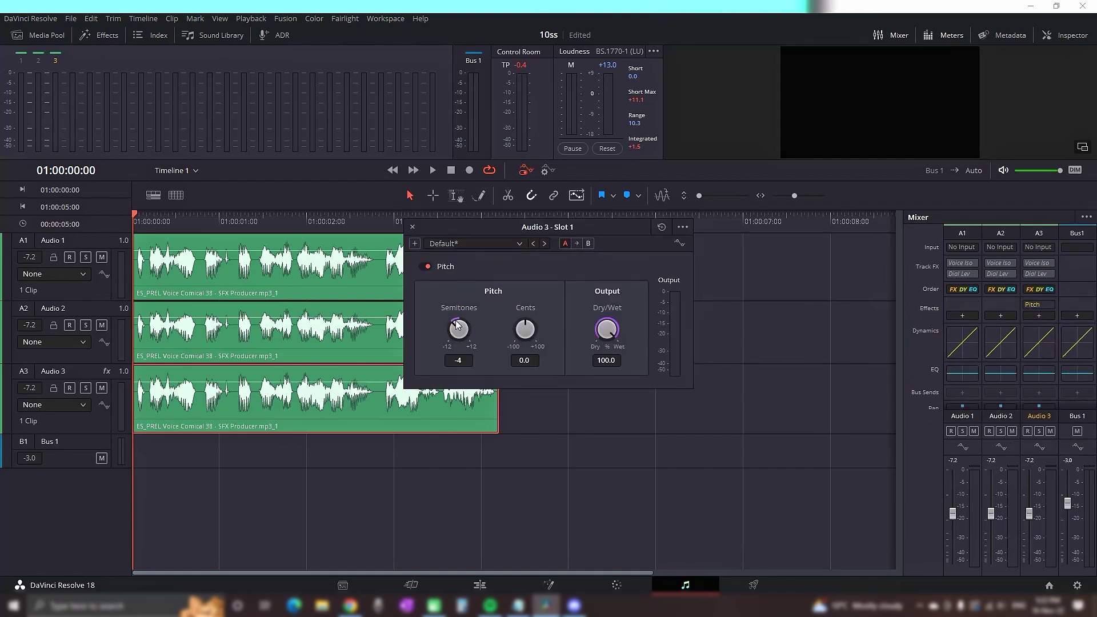
{"action": "left_click", "coordinate": [412, 227]}
{"action": "key", "text": "space"}
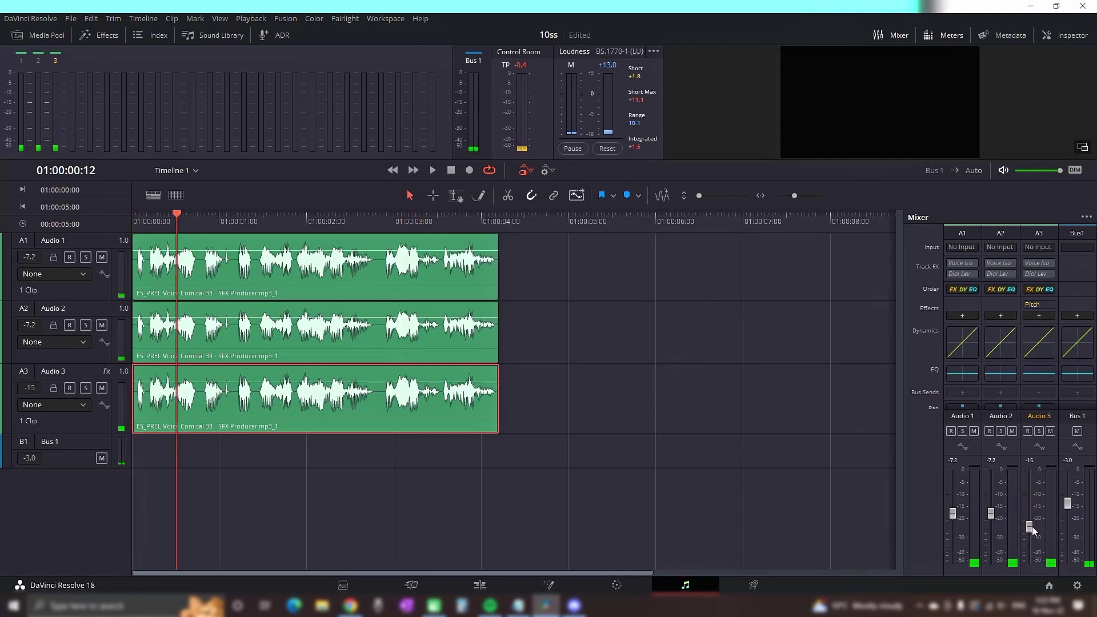
{"action": "left_click_drag", "start_coordinate": [1029, 526], "coordinate": [1029, 532]}
{"action": "key", "text": "space"}
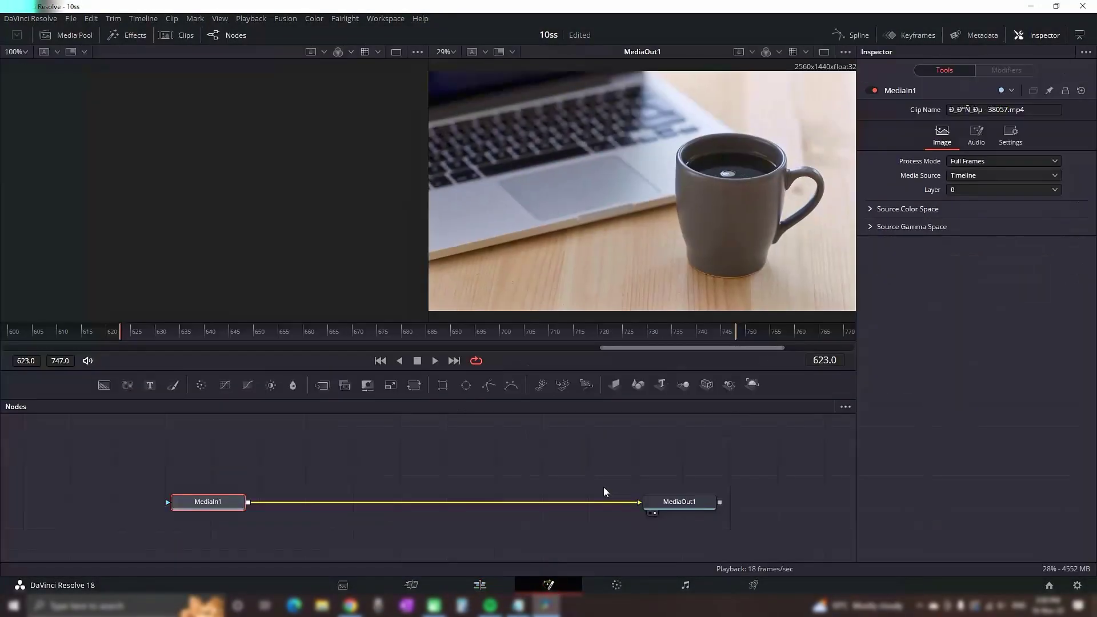
Insert a Fast Noise between the coffee clip and output with Scale 9.61 and Detail 3.23.
{"action": "left_click_drag", "start_coordinate": [128, 386], "coordinate": [366, 502]}
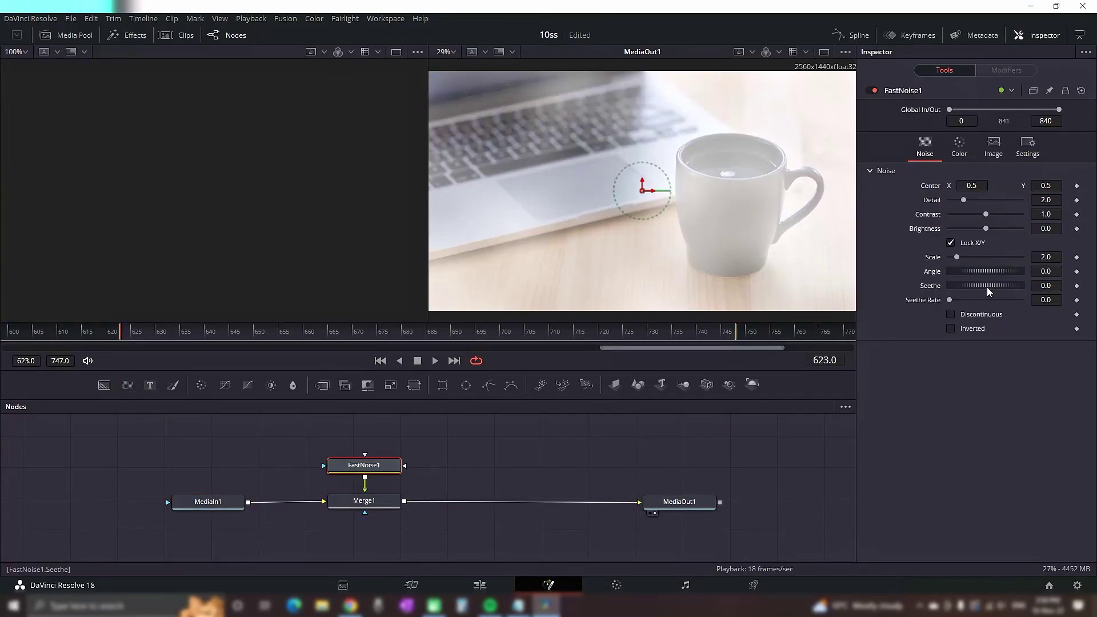
{"action": "left_click_drag", "start_coordinate": [958, 258], "coordinate": [909, 290]}
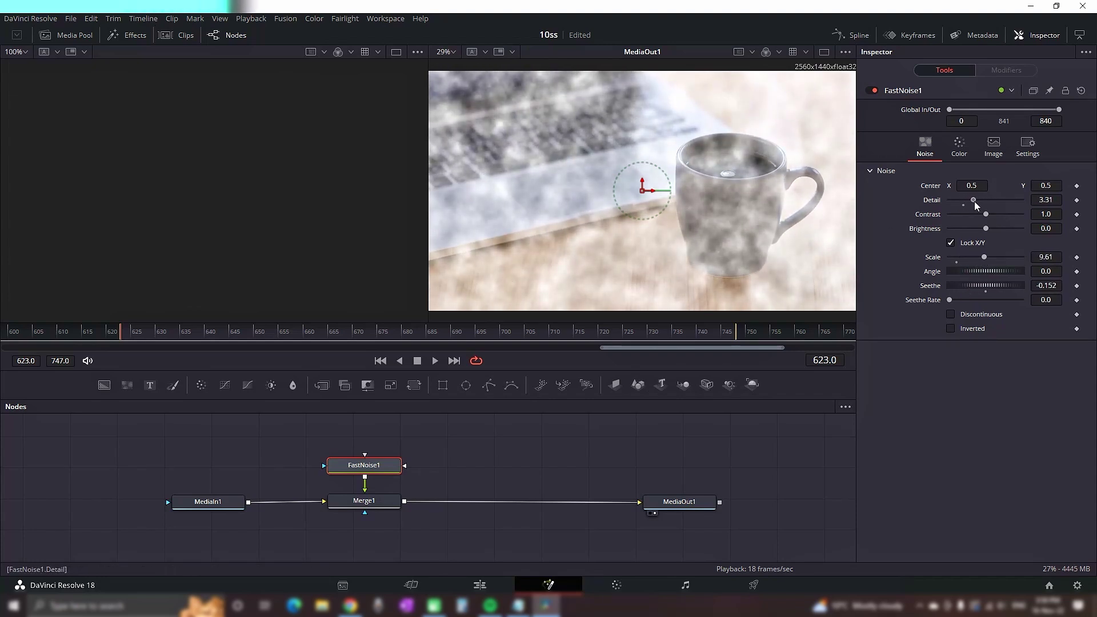
{"action": "left_click_drag", "start_coordinate": [973, 202], "coordinate": [975, 201]}
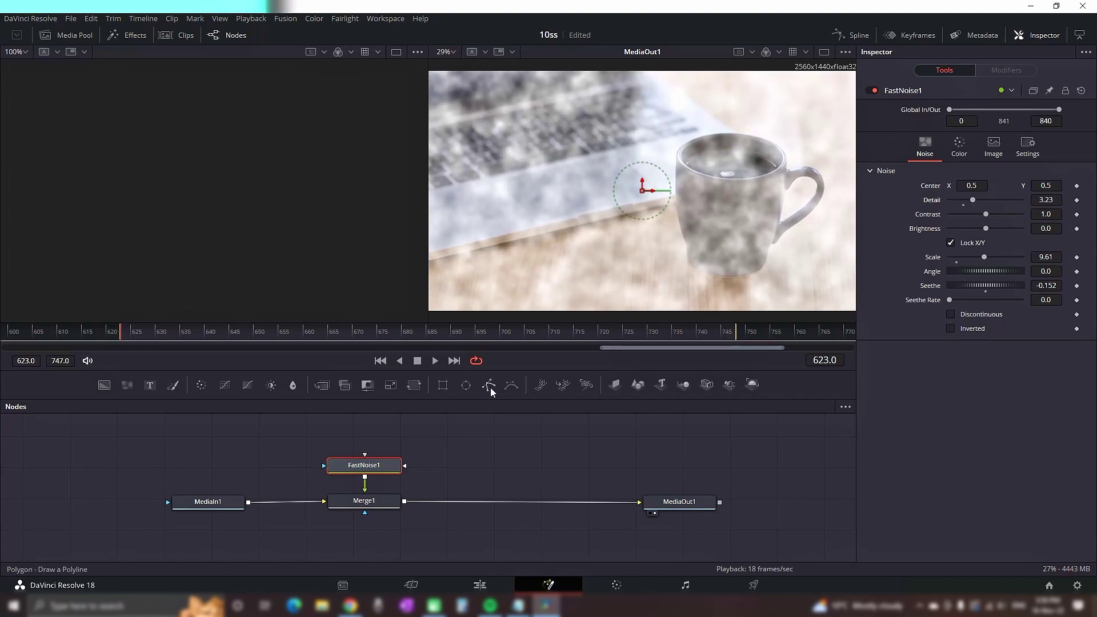
Mask the noise with a Polygon drawn above the cup's rim and set Soft Edge to 0.052.
{"action": "left_click_drag", "start_coordinate": [490, 388], "coordinate": [384, 470]}
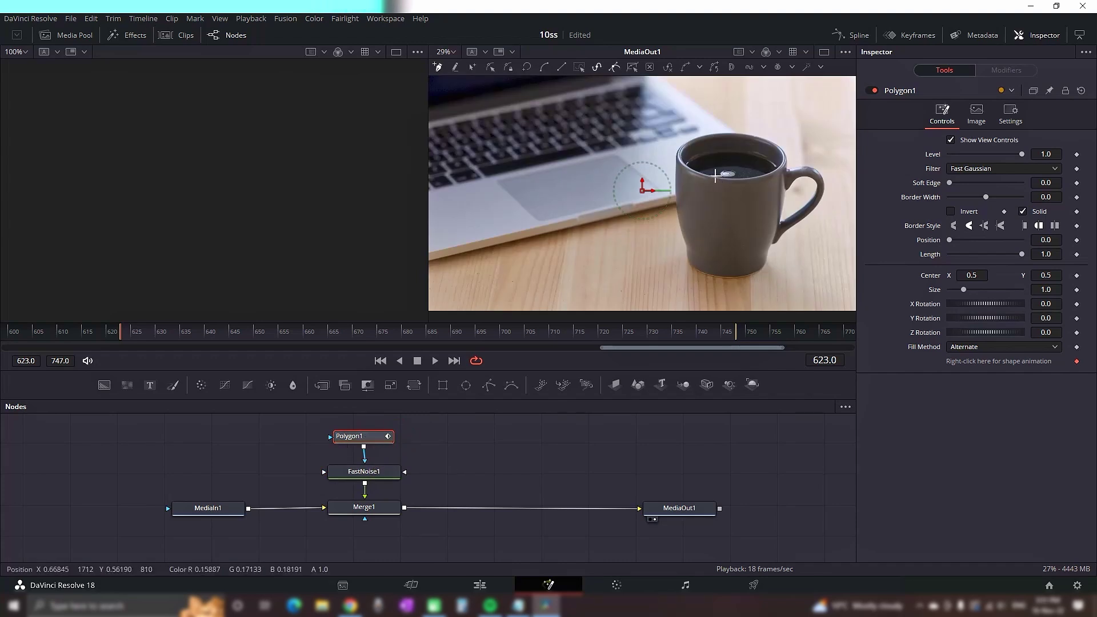
{"action": "scroll", "coordinate": [716, 179], "scroll_direction": "up", "scroll_amount": 2}
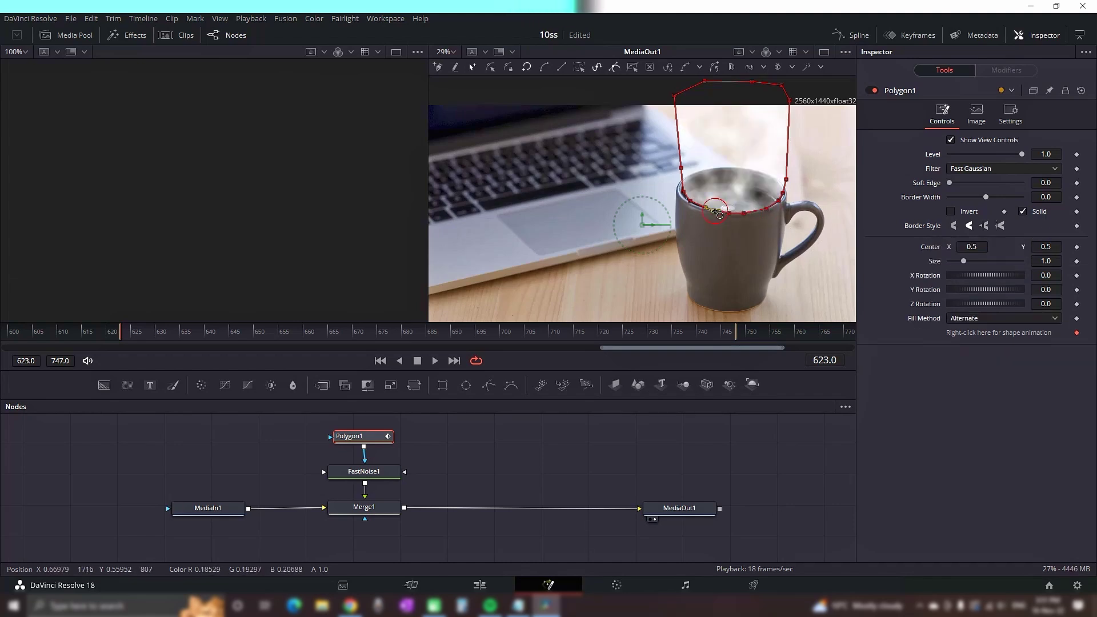
{"action": "left_click", "coordinate": [680, 152]}
{"action": "left_click", "coordinate": [349, 436]}
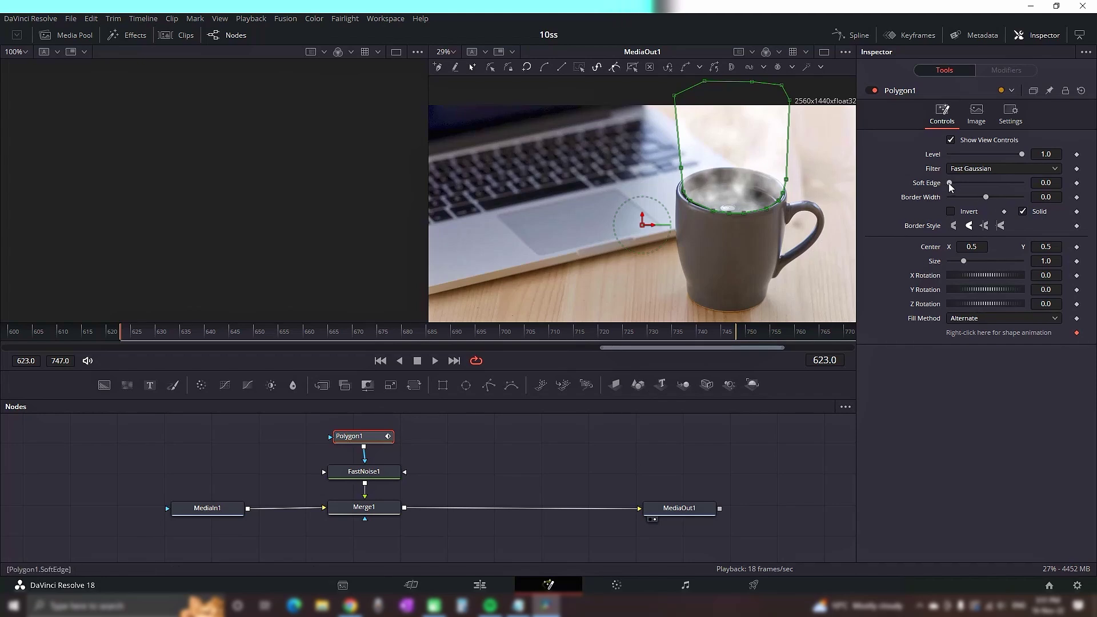
{"action": "left_click_drag", "start_coordinate": [954, 183], "coordinate": [968, 183]}
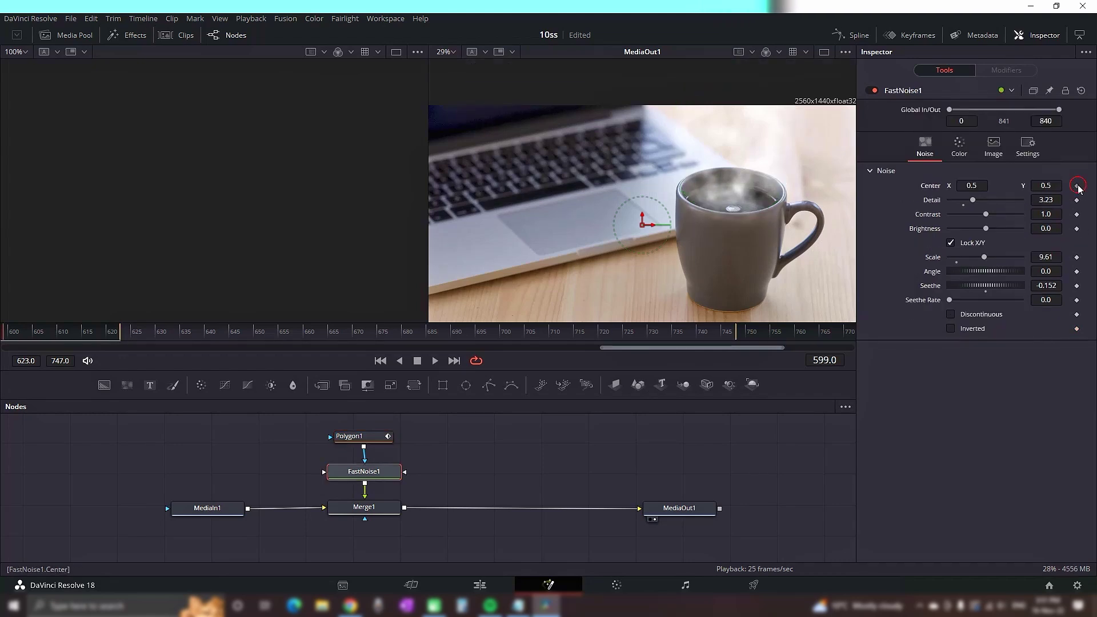
Keyframe the FastNoise Center, raise Center Y and change Seethe at a later frame, then play it back.
{"action": "left_click", "coordinate": [1077, 186]}
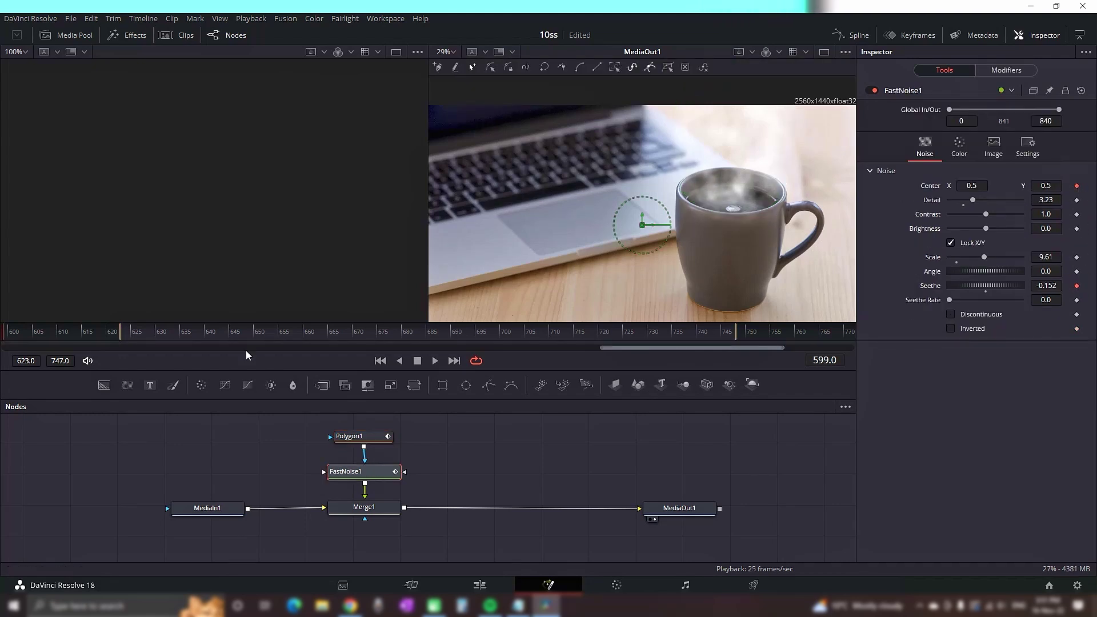
{"action": "left_click", "coordinate": [761, 333]}
{"action": "left_click_drag", "start_coordinate": [642, 224], "coordinate": [642, 34]}
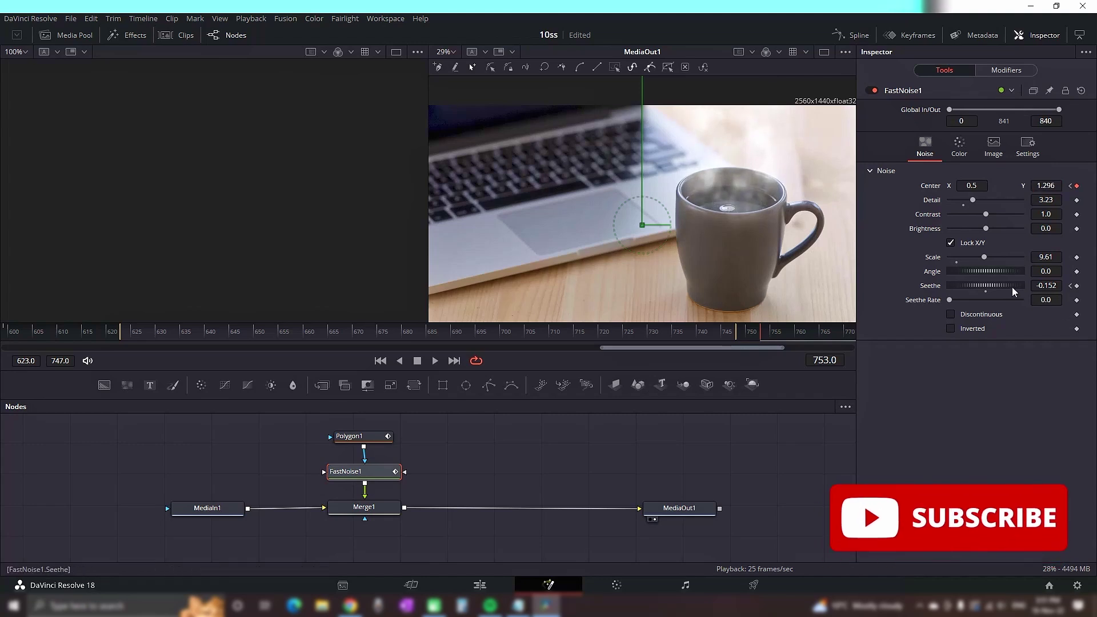
{"action": "left_click_drag", "start_coordinate": [992, 285], "coordinate": [1041, 286]}
{"action": "key", "text": "space"}
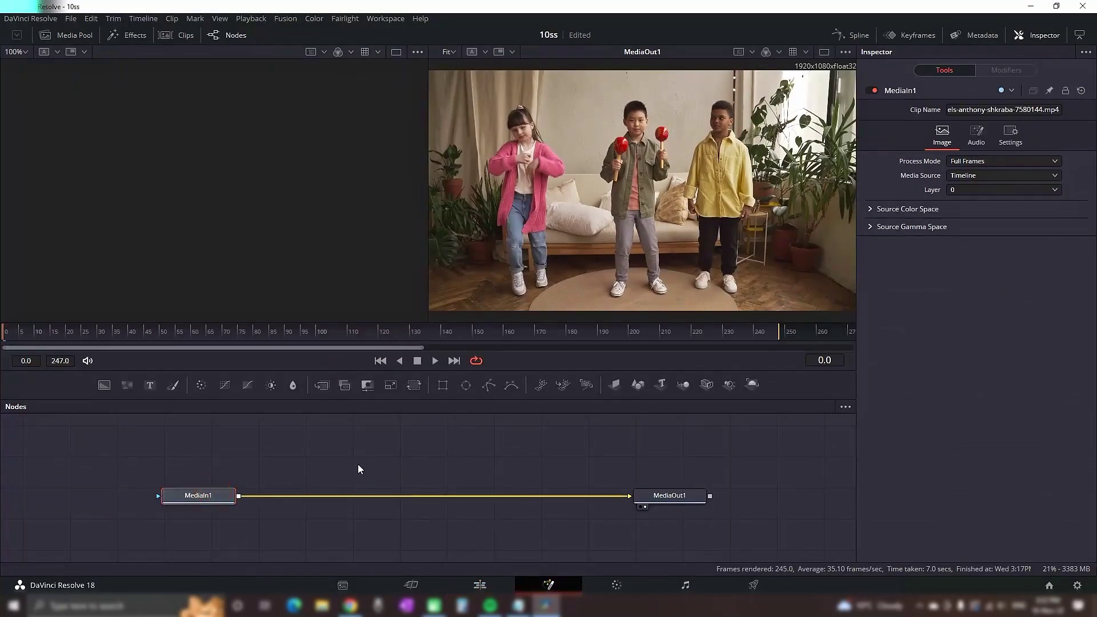
Chain Tracker1, Tracker2 and Tracker3 between MediaIn1 and MediaOut1, then select Tracker1.
{"action": "key", "text": "ctrl+space"}
{"action": "type", "text": "trac"}
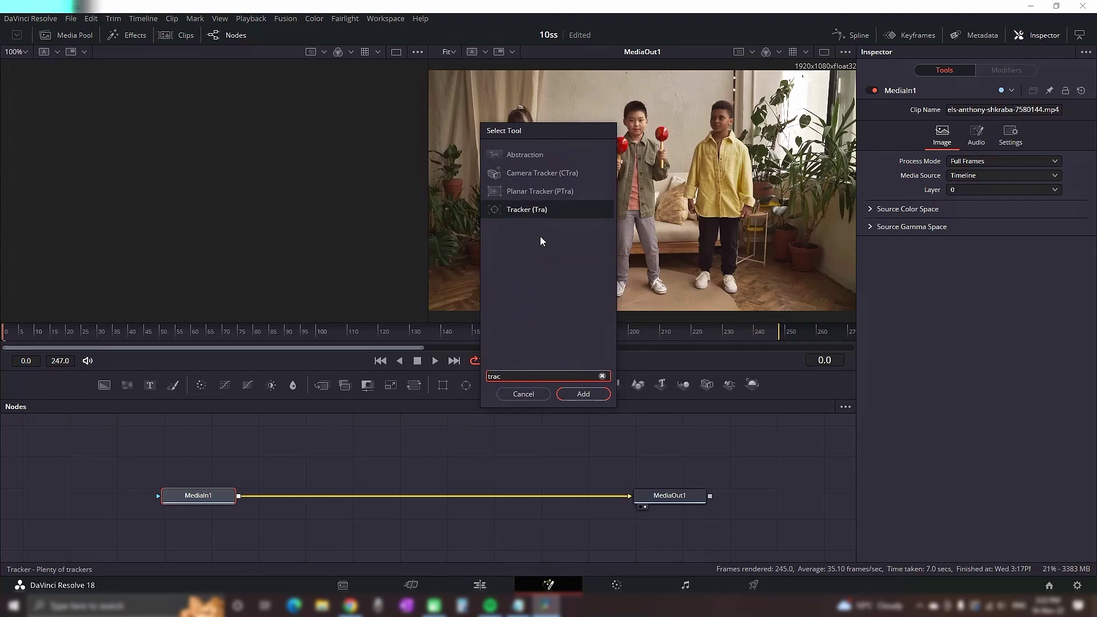
{"action": "key", "text": "Return"}
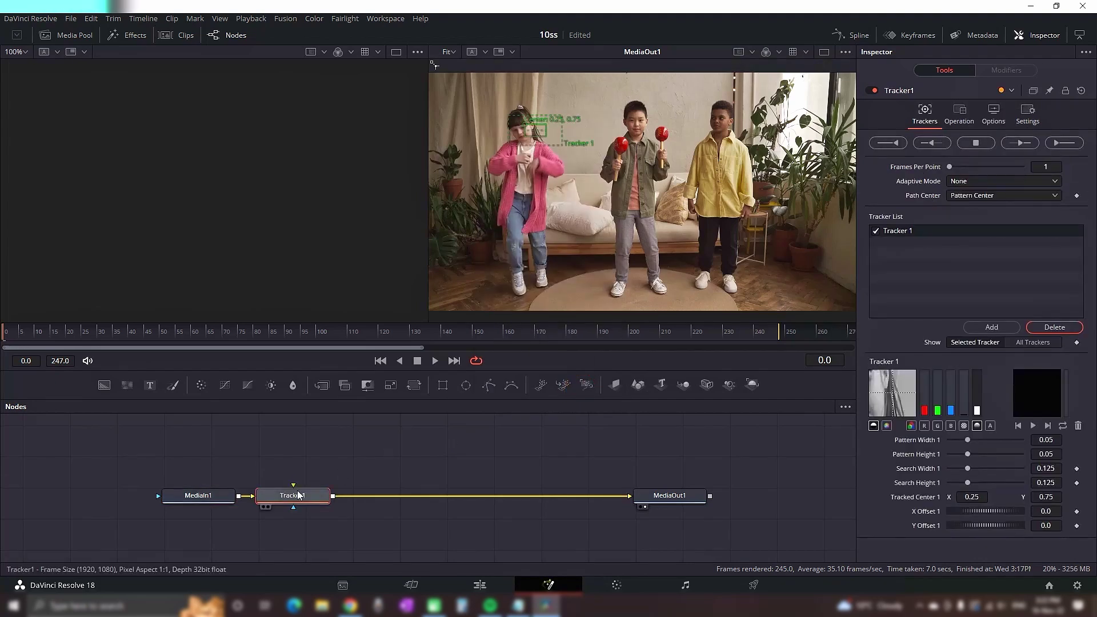
{"action": "key", "text": "ctrl+space"}
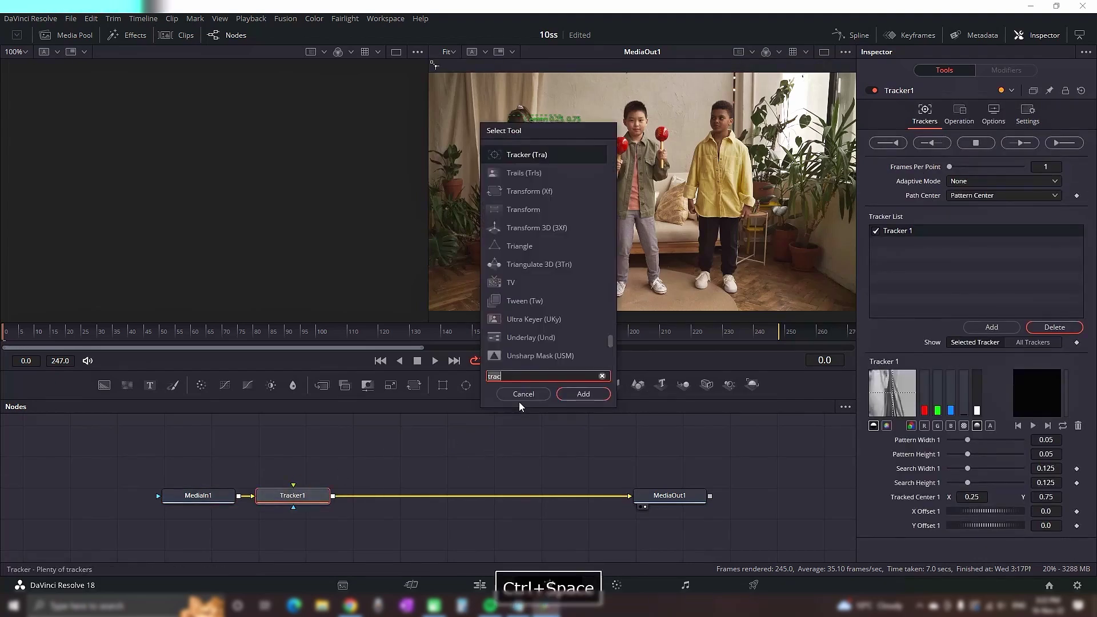
{"action": "left_click", "coordinate": [573, 396]}
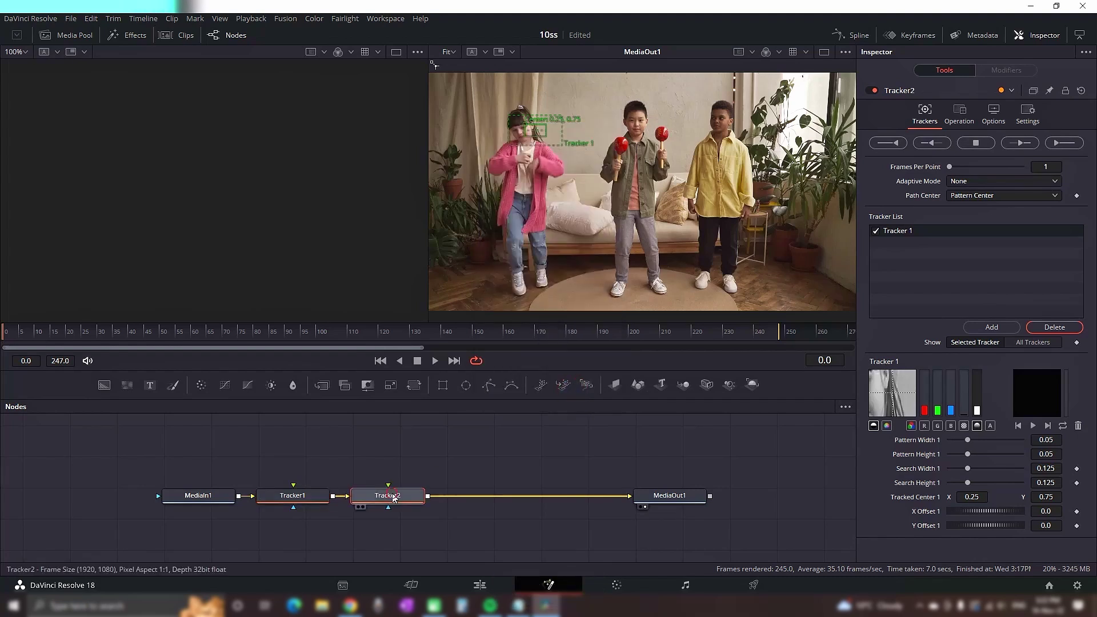
{"action": "key", "text": "ctrl+space"}
{"action": "left_click", "coordinate": [593, 397]}
{"action": "left_click", "coordinate": [293, 496]}
Place Tracker1's box on the girl's face and track it forward through the clip.
{"action": "left_click_drag", "start_coordinate": [536, 131], "coordinate": [508, 124]}
{"action": "left_click", "coordinate": [1020, 143]}
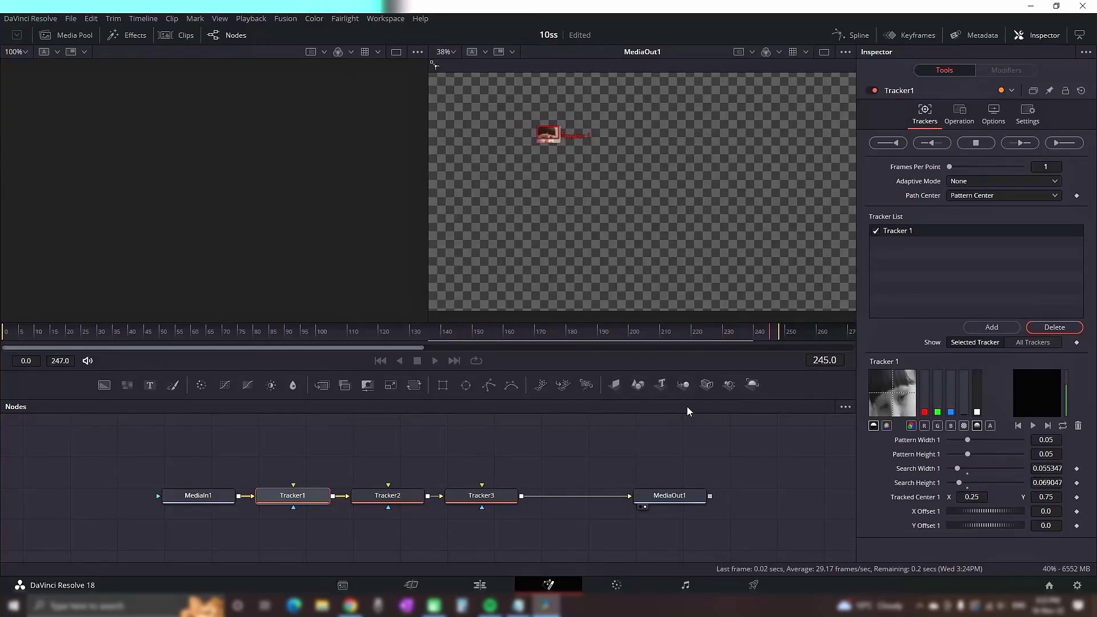
{"action": "left_click", "coordinate": [654, 338]}
Track the middle boy's face forward with Tracker2 and the right boy's face backward with Tracker3.
{"action": "left_click", "coordinate": [388, 495]}
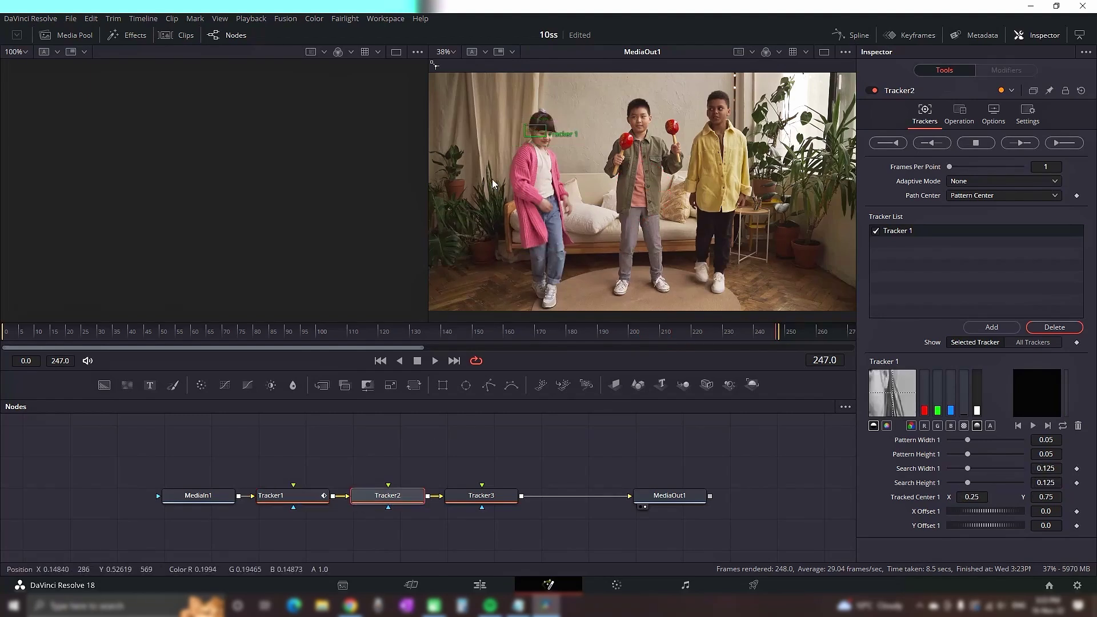
{"action": "left_click_drag", "start_coordinate": [566, 115], "coordinate": [632, 114]}
{"action": "left_click", "coordinate": [1064, 143]}
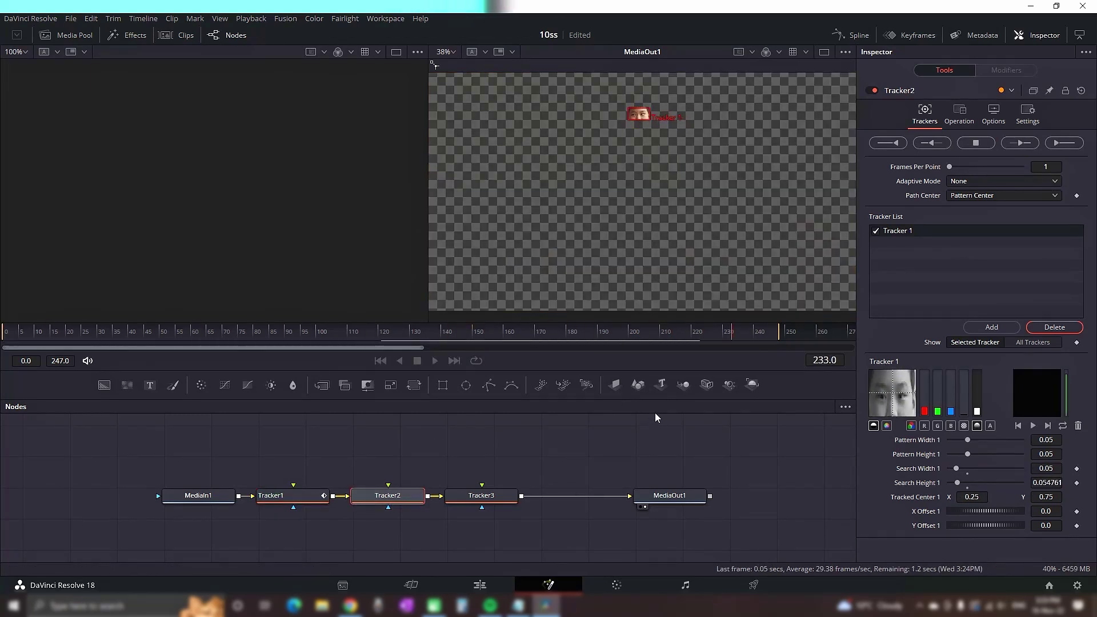
{"action": "left_click", "coordinate": [482, 495]}
{"action": "left_click_drag", "start_coordinate": [693, 105], "coordinate": [713, 119]}
{"action": "left_click", "coordinate": [889, 143]}
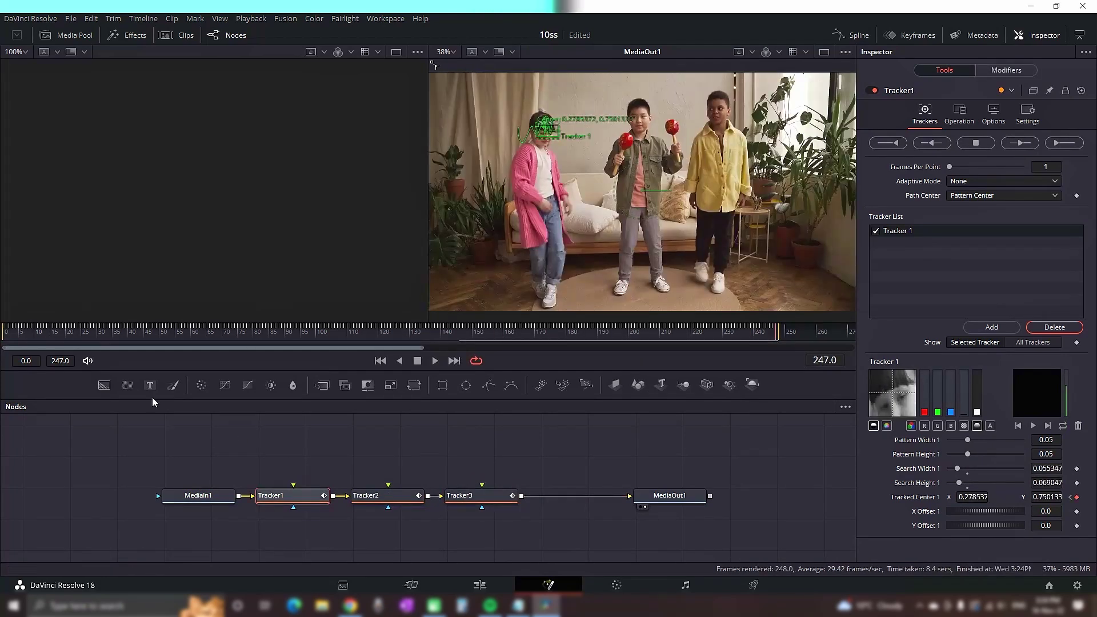
Add three Text+ nodes and connect each to the foreground input of Tracker1, Tracker2 and Tracker3.
{"action": "left_click_drag", "start_coordinate": [285, 438], "coordinate": [284, 444]}
{"action": "left_click_drag", "start_coordinate": [383, 449], "coordinate": [386, 447]}
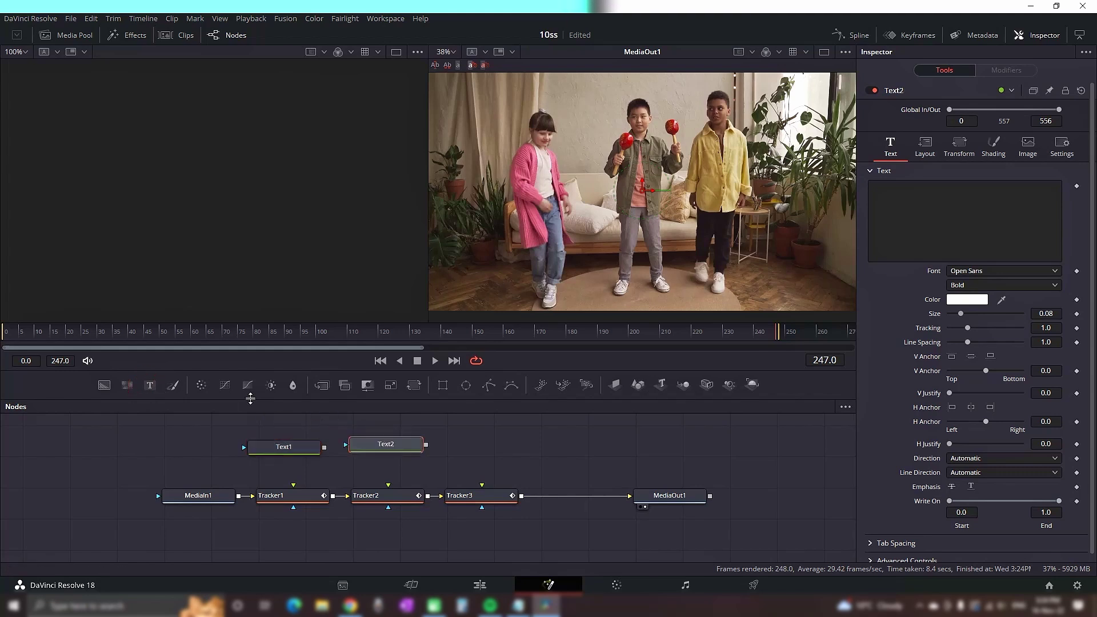
{"action": "left_click_drag", "start_coordinate": [487, 442], "coordinate": [487, 442]}
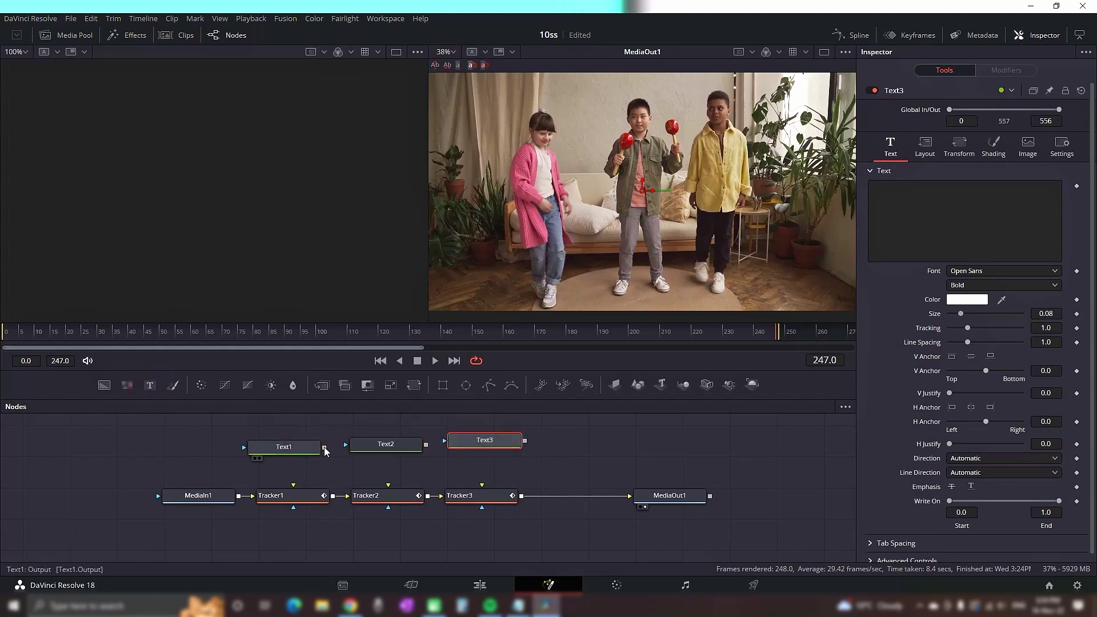
{"action": "left_click_drag", "start_coordinate": [324, 447], "coordinate": [293, 485]}
{"action": "left_click_drag", "start_coordinate": [384, 495], "coordinate": [388, 485]}
{"action": "left_click_drag", "start_coordinate": [485, 452], "coordinate": [482, 486]}
Type the girl's name into Text1.
{"action": "left_click", "coordinate": [284, 446]}
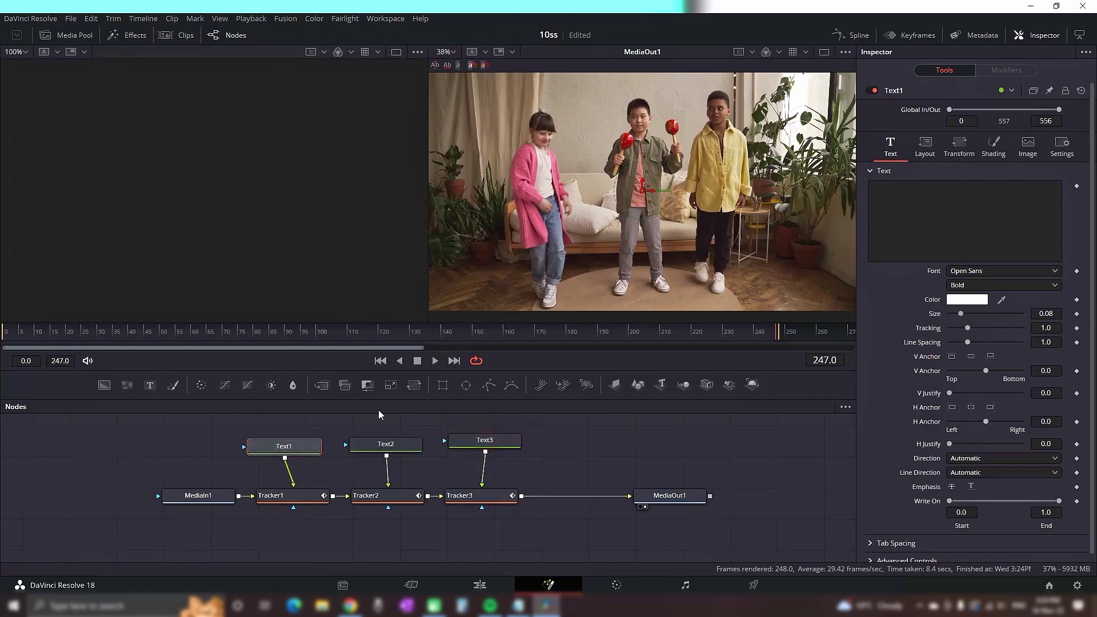
{"action": "left_click", "coordinate": [897, 208]}
{"action": "type", "text": "Sara"}
{"action": "left_click", "coordinate": [485, 440]}
{"action": "left_click", "coordinate": [291, 500]}
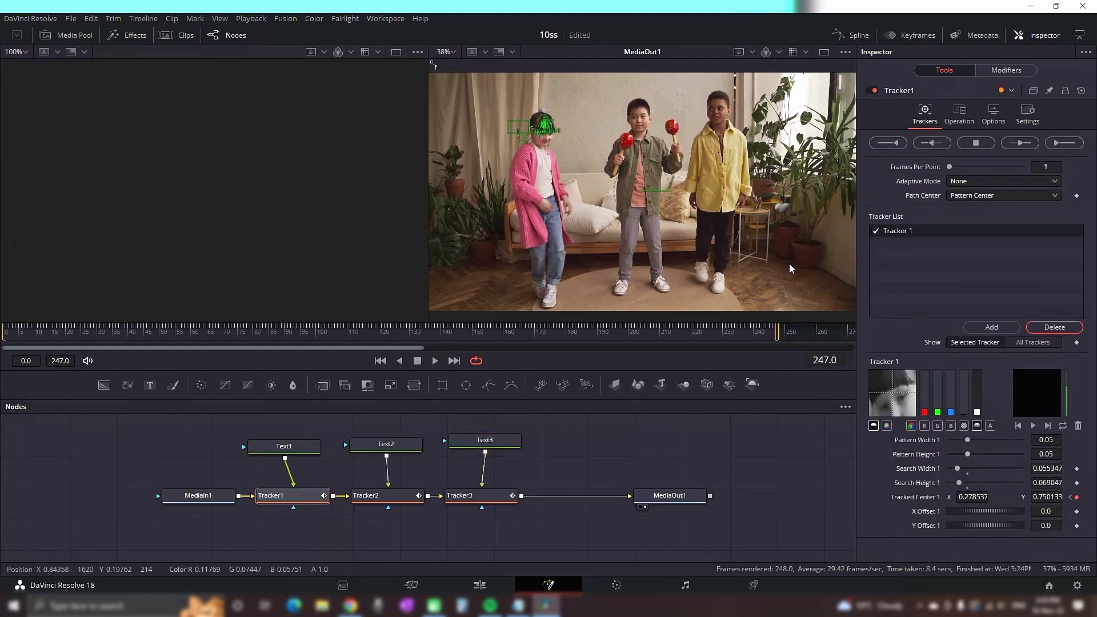
Set Tracker1's Operation to Match Move and move Text1's caption above the girl's head.
{"action": "left_click", "coordinate": [963, 121]}
{"action": "left_click", "coordinate": [970, 143]}
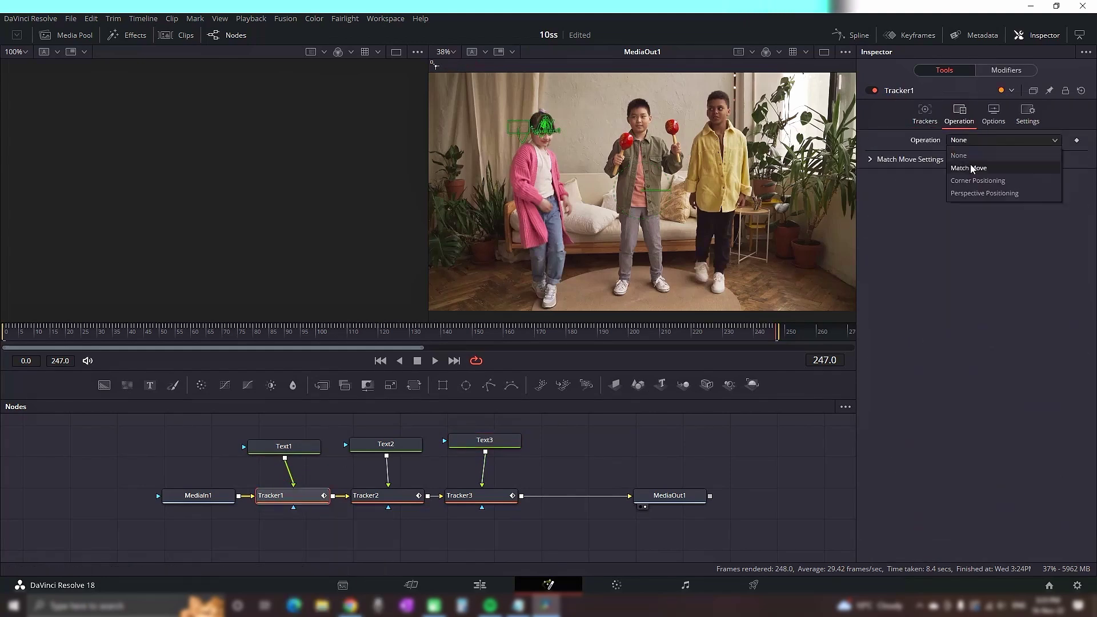
{"action": "left_click", "coordinate": [971, 167]}
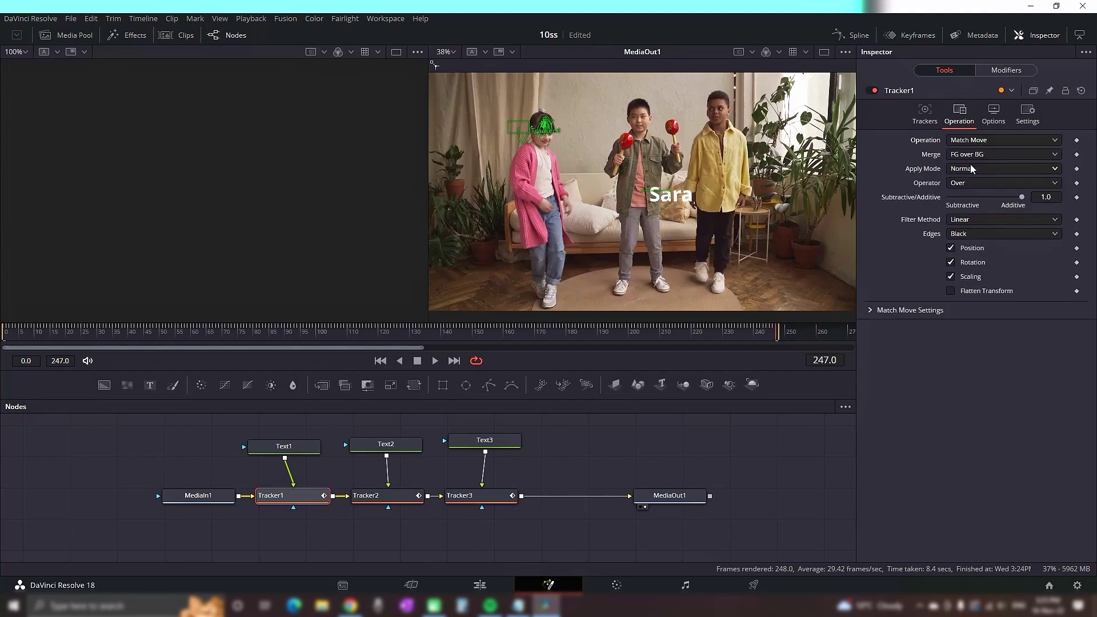
{"action": "left_click", "coordinate": [289, 450]}
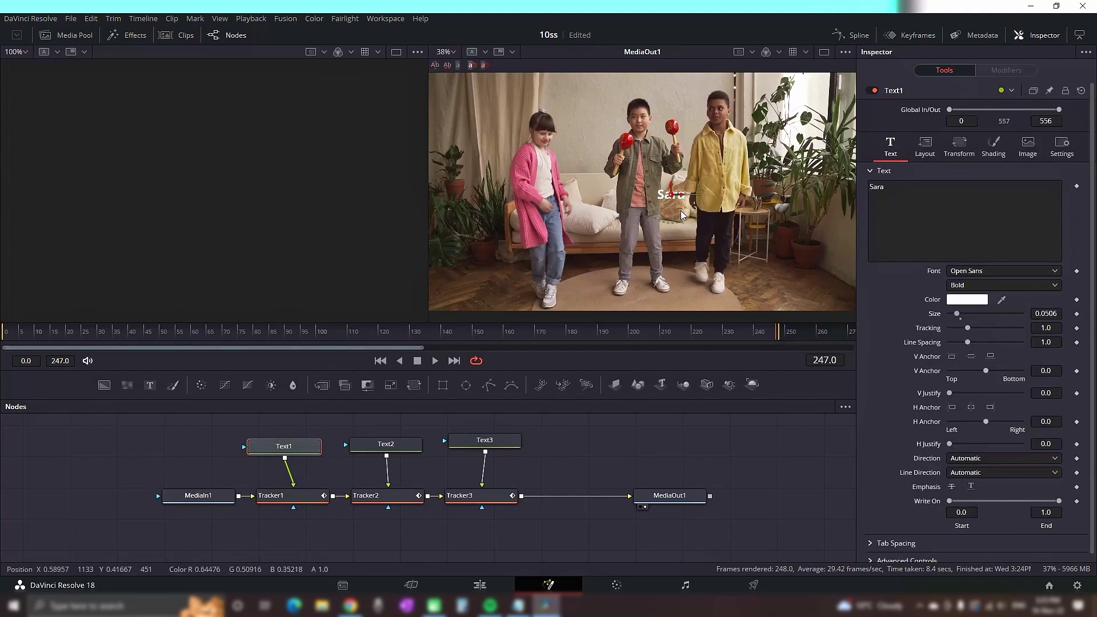
{"action": "left_click_drag", "start_coordinate": [672, 197], "coordinate": [546, 101]}
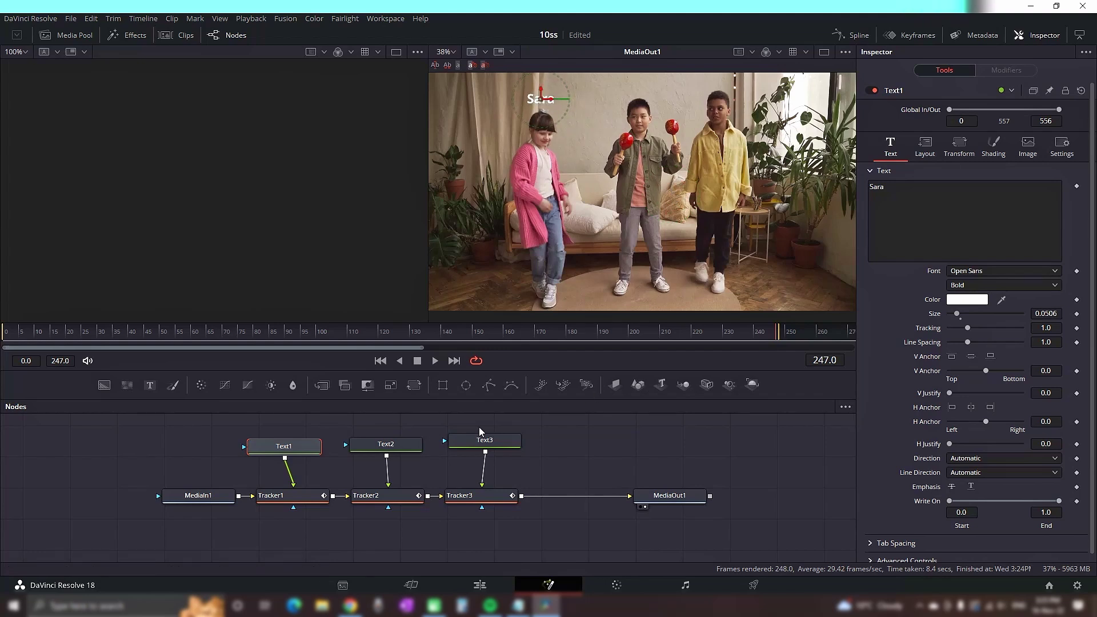
Move Text2's caption, tracked by Tracker2, above the middle boy's head.
{"action": "left_click", "coordinate": [372, 495]}
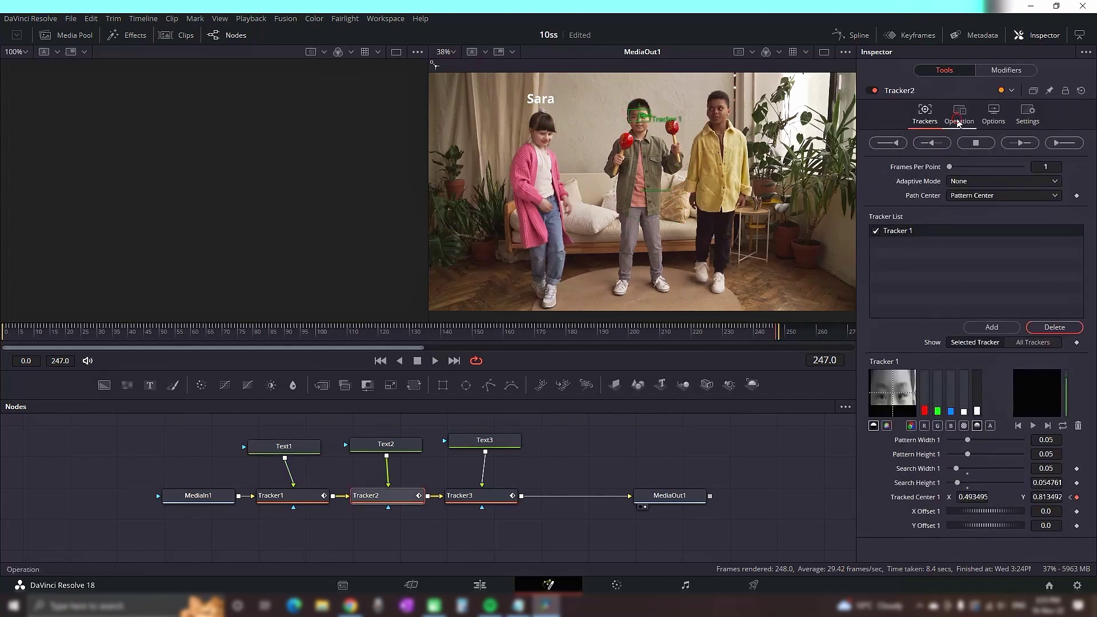
{"action": "left_click", "coordinate": [394, 448]}
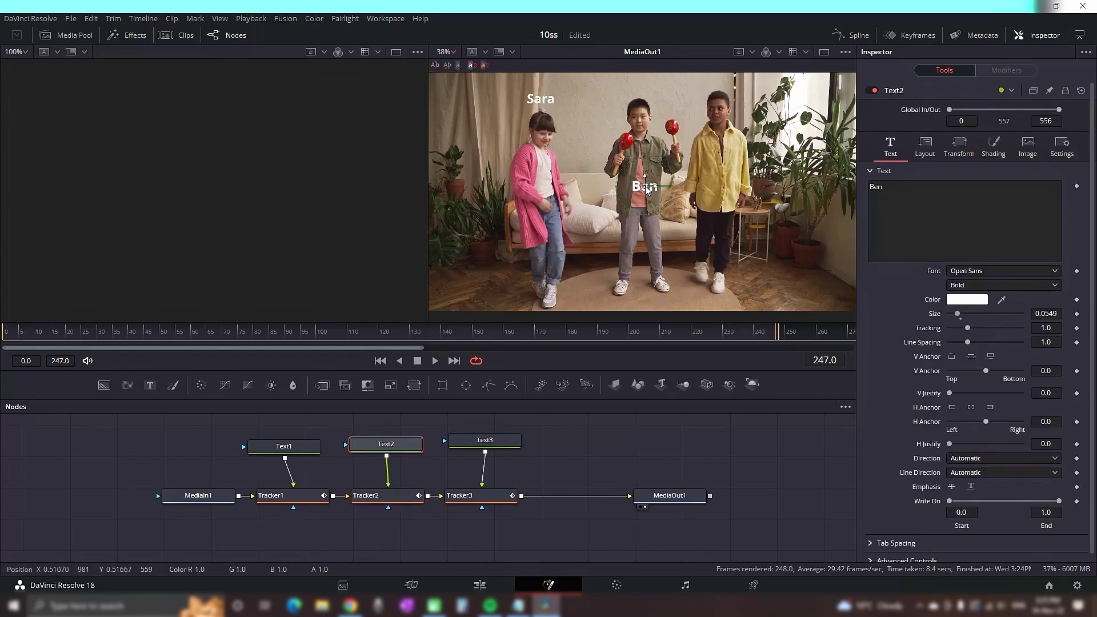
{"action": "left_click_drag", "start_coordinate": [646, 190], "coordinate": [636, 91]}
{"action": "left_click", "coordinate": [466, 496]}
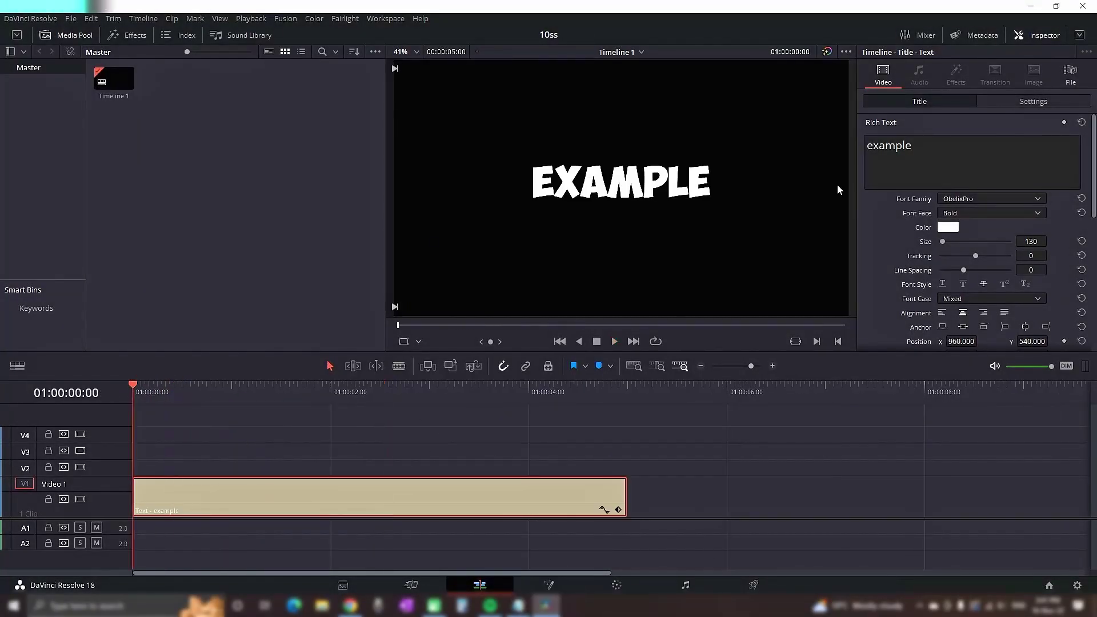
Keyframe the title's Zoom at 0, then 1.15, 1.11 and 1.12 on the following frames.
{"action": "left_click", "coordinate": [1005, 103]}
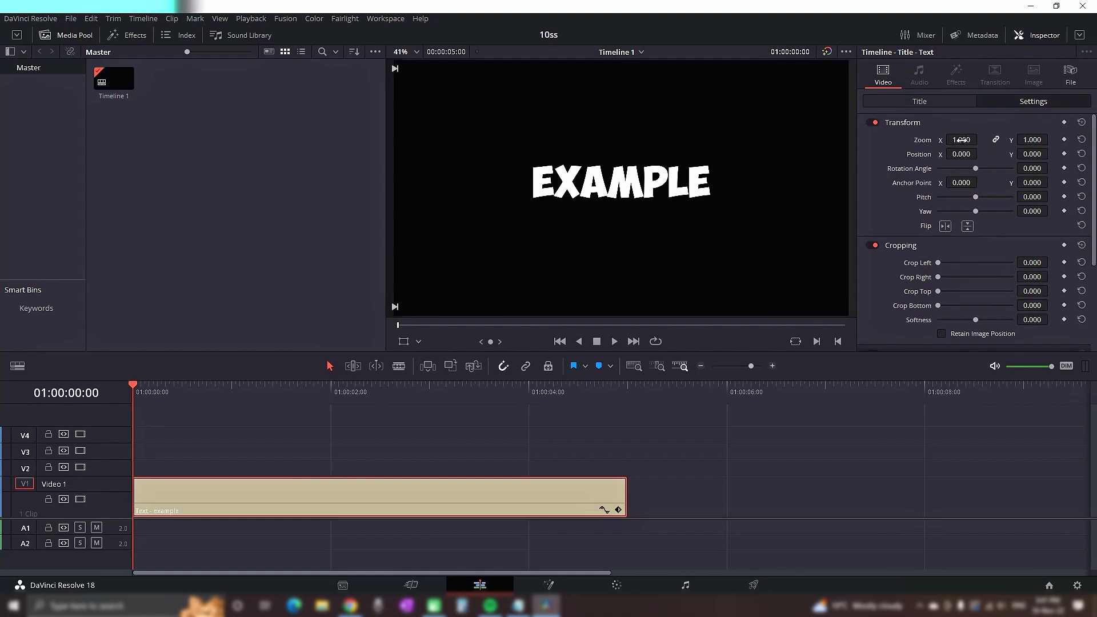
{"action": "left_click_drag", "start_coordinate": [962, 139], "coordinate": [892, 139]}
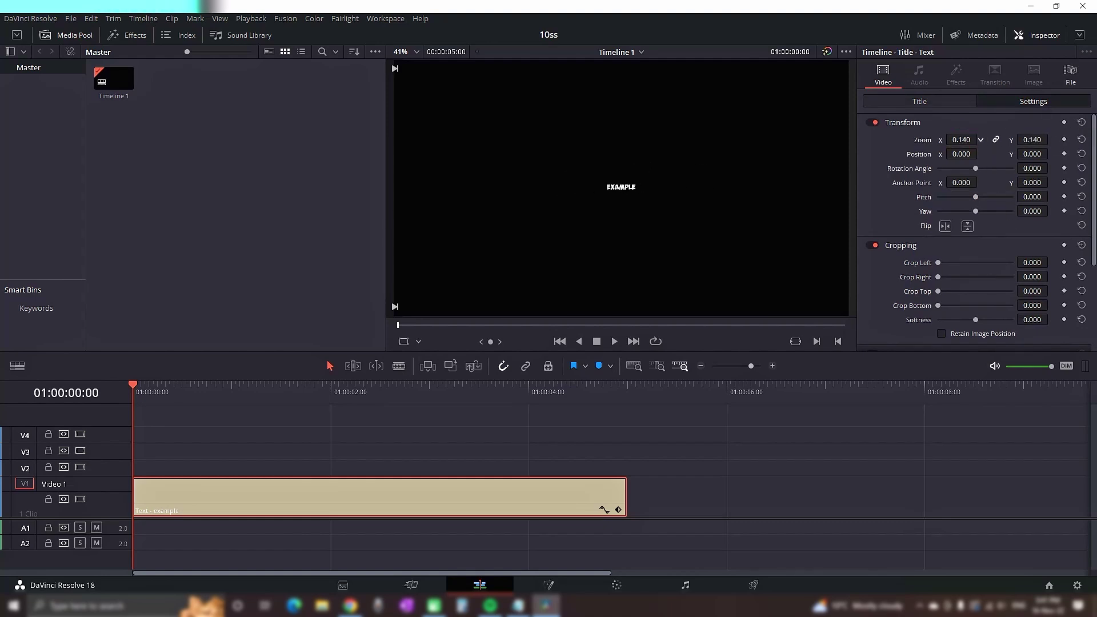
{"action": "left_click", "coordinate": [1064, 122]}
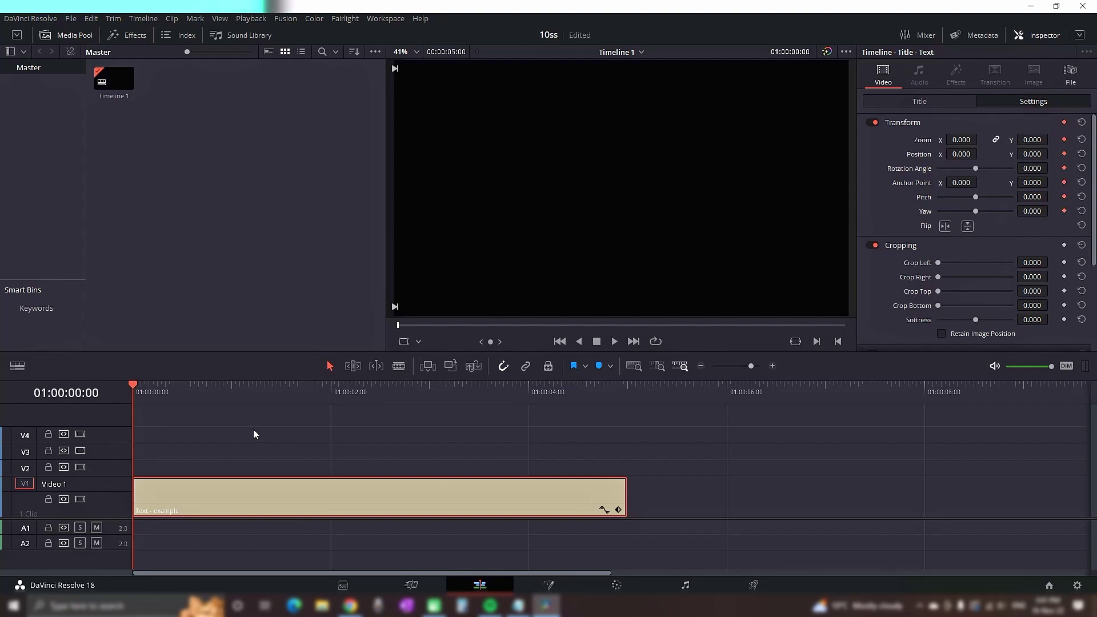
{"action": "key", "text": "Right"}
{"action": "key", "text": "Right"}
{"action": "key", "text": "Right"}
{"action": "key", "text": "Right"}
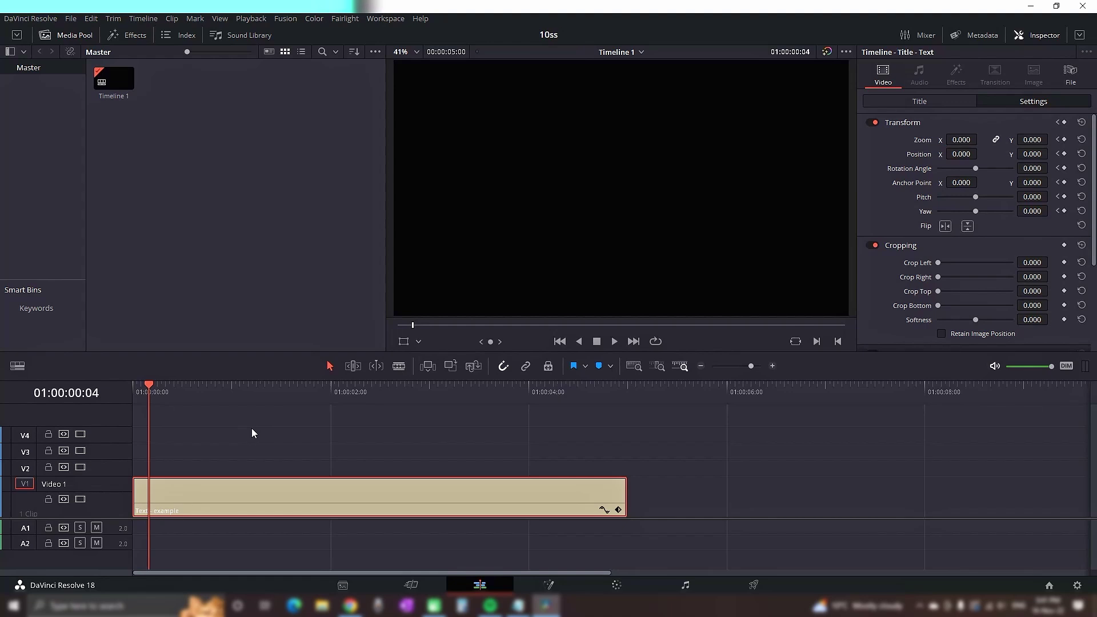
{"action": "left_click_drag", "start_coordinate": [958, 140], "coordinate": [984, 140]}
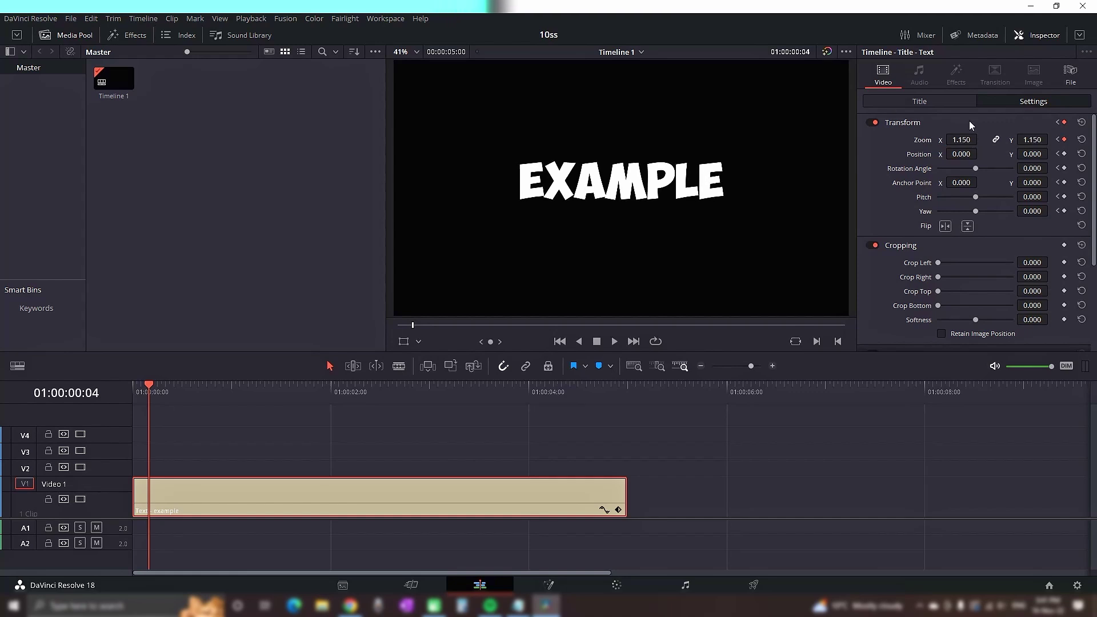
{"action": "key", "text": "Right"}
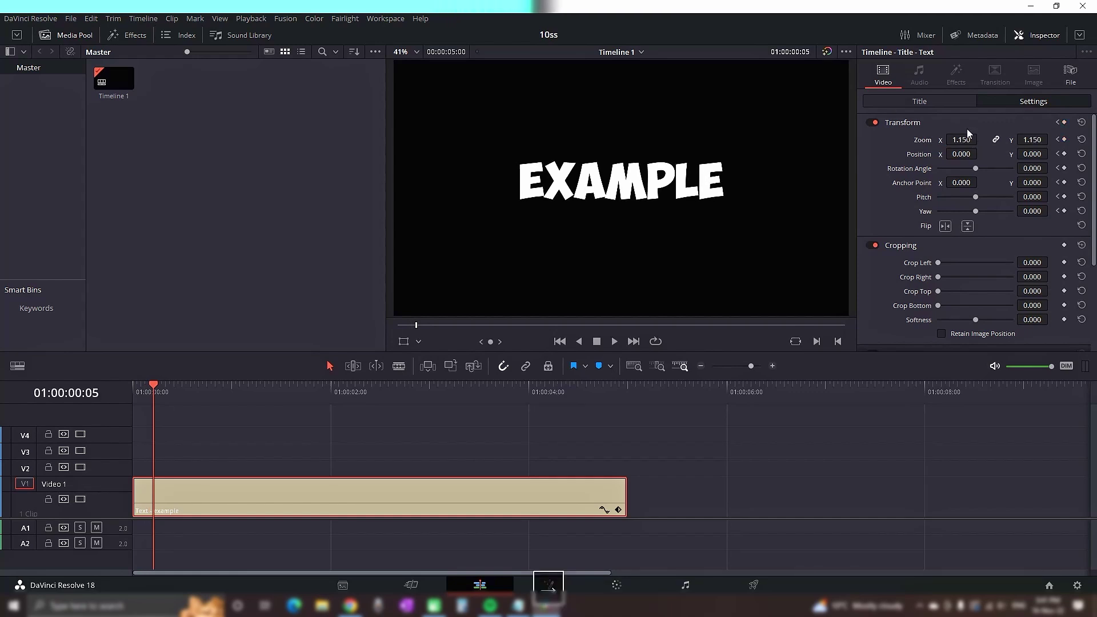
{"action": "left_click_drag", "start_coordinate": [963, 140], "coordinate": [957, 139]}
{"action": "key", "text": "Right"}
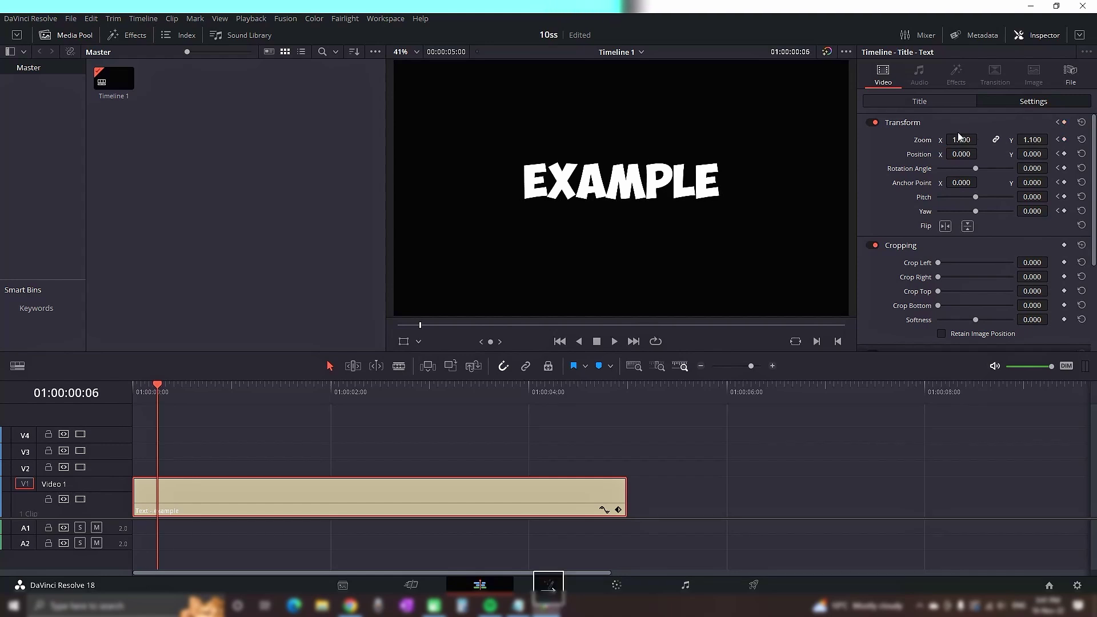
{"action": "left_click_drag", "start_coordinate": [959, 136], "coordinate": [961, 139]}
Preview the pop-in animation and trim the title clip to end at frame 7.
{"action": "left_click", "coordinate": [277, 428]}
{"action": "left_click_drag", "start_coordinate": [208, 386], "coordinate": [136, 386]}
{"action": "key", "text": "space"}
{"action": "left_click_drag", "start_coordinate": [626, 497], "coordinate": [208, 479]}
Change the second and third title clips to read 'example 2' and 'example 3', then play all three.
{"action": "left_click", "coordinate": [919, 101]}
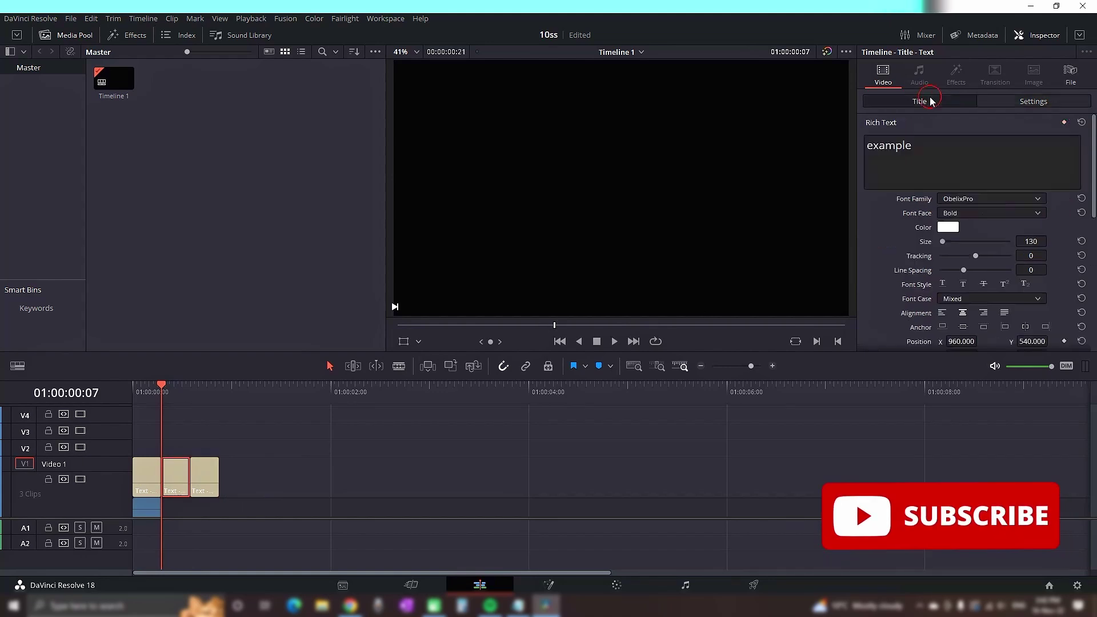
{"action": "left_click", "coordinate": [931, 145]}
{"action": "type", "text": "2"}
{"action": "left_click", "coordinate": [212, 468]}
{"action": "left_click", "coordinate": [891, 147]}
{"action": "type", "text": "3"}
{"action": "left_click", "coordinate": [210, 437]}
{"action": "left_click_drag", "start_coordinate": [162, 394], "coordinate": [135, 393]}
{"action": "key", "text": "space"}
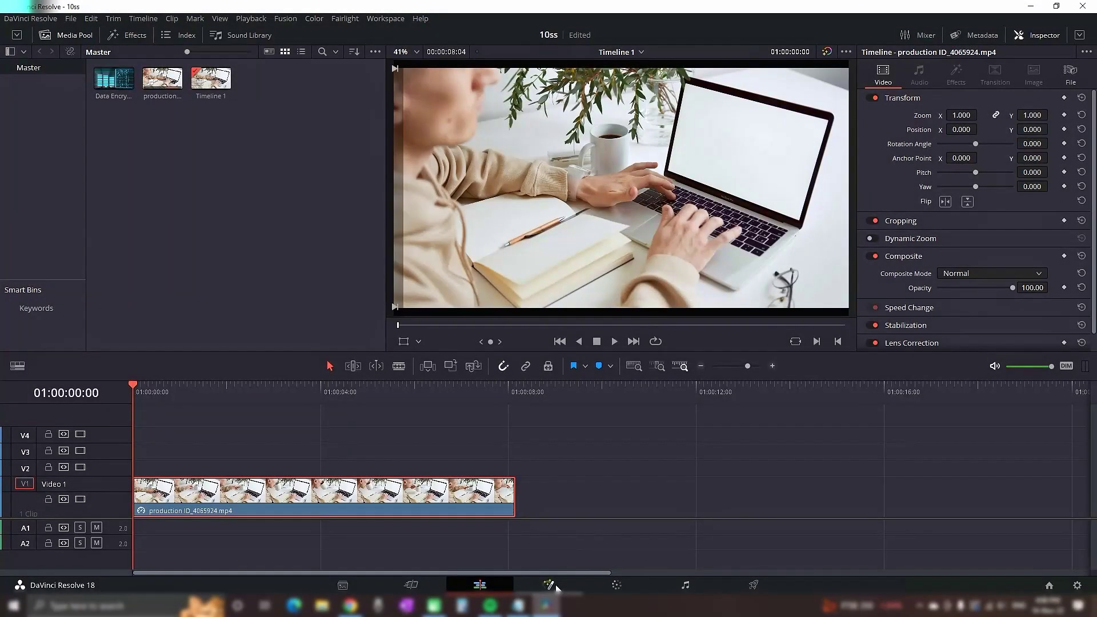
On the Color page, draw a four-point custom mask around the laptop screen.
{"action": "left_click", "coordinate": [616, 585]}
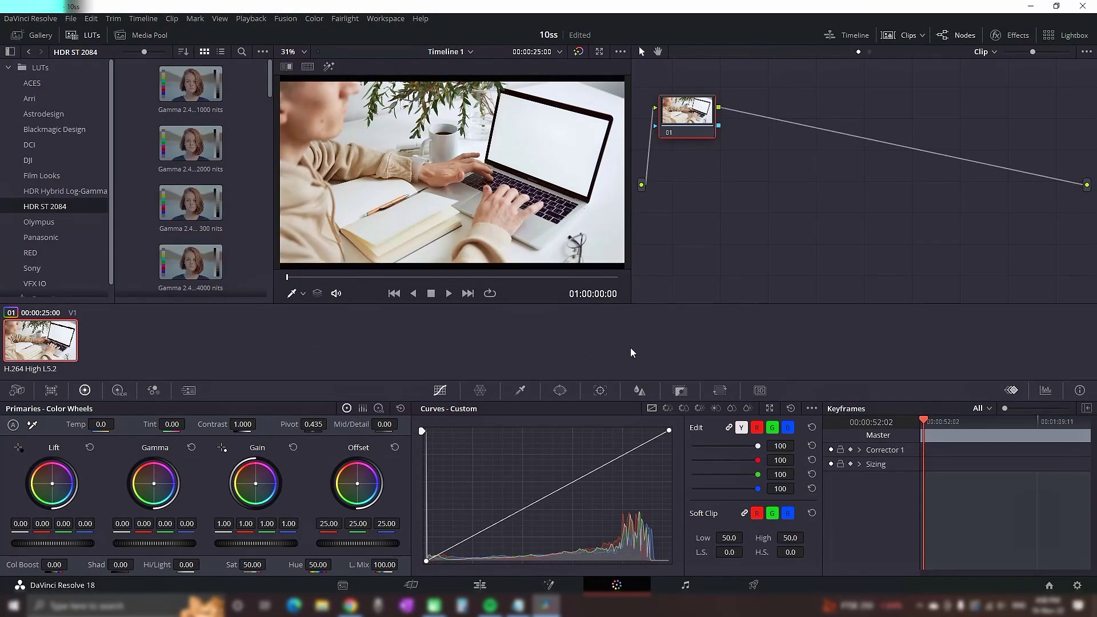
{"action": "left_click", "coordinate": [561, 391]}
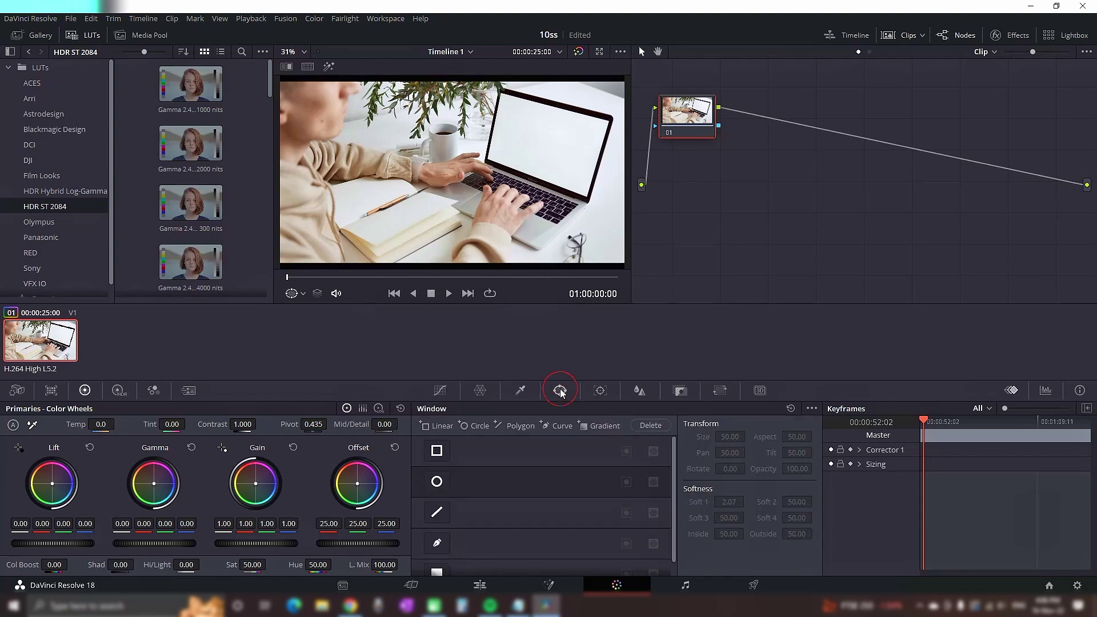
{"action": "left_click", "coordinate": [437, 544]}
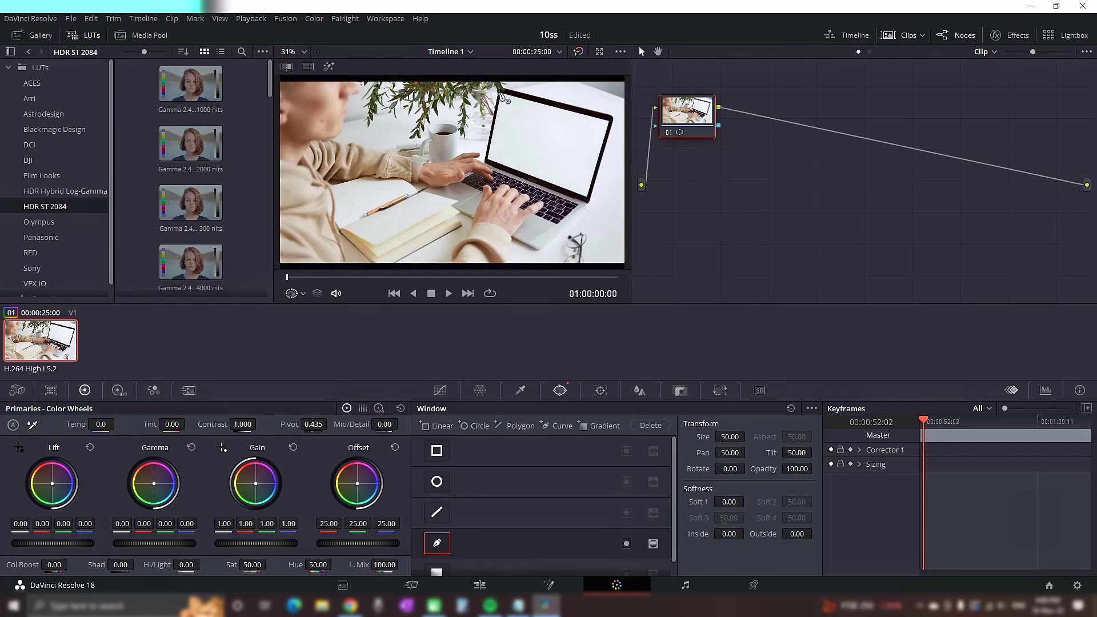
{"action": "left_click", "coordinate": [500, 93]}
{"action": "left_click", "coordinate": [487, 161]}
{"action": "left_click", "coordinate": [588, 198]}
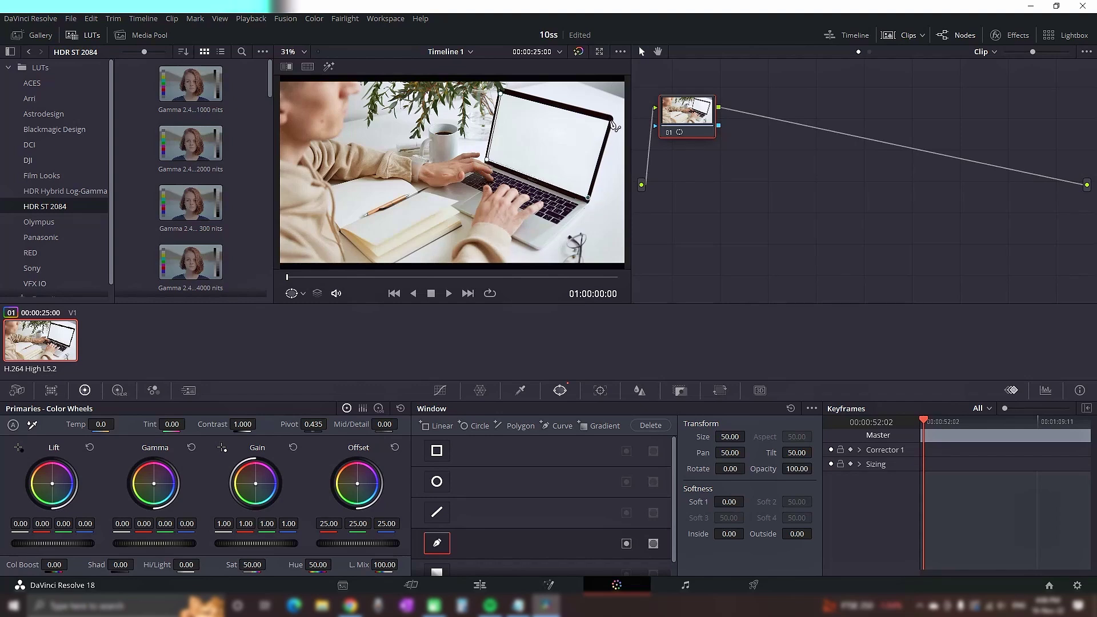
{"action": "left_click", "coordinate": [611, 120]}
{"action": "left_click", "coordinate": [501, 93]}
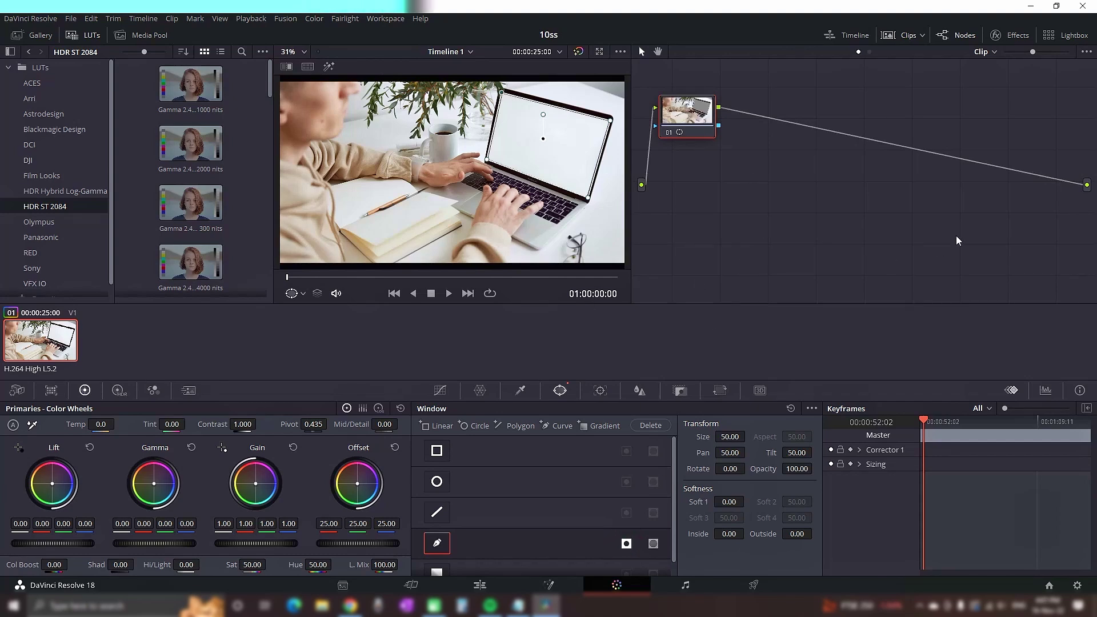
Add an Alpha Output, link node 01's key into it, and return to the Edit page.
{"action": "right_click", "coordinate": [966, 207]}
{"action": "left_click", "coordinate": [974, 251]}
{"action": "left_click_drag", "start_coordinate": [719, 125], "coordinate": [1087, 205]}
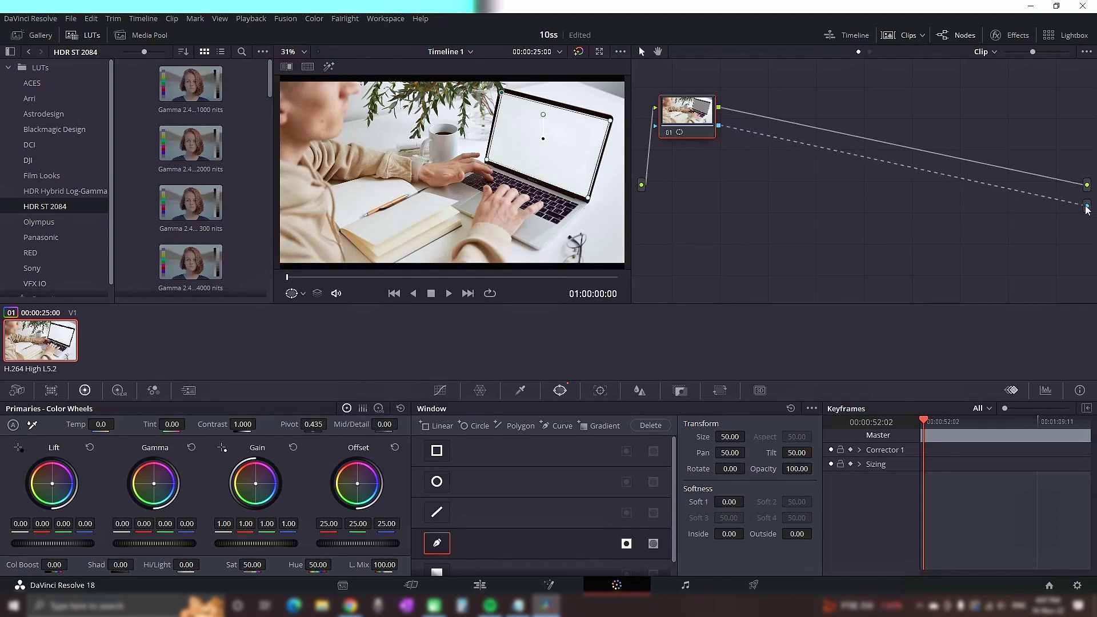
{"action": "left_click", "coordinate": [480, 585]}
Put the laptop clip on Video 2, Data Encrypting on Video 1, and shrink it toward the screen.
{"action": "left_click_drag", "start_coordinate": [203, 496], "coordinate": [200, 467]}
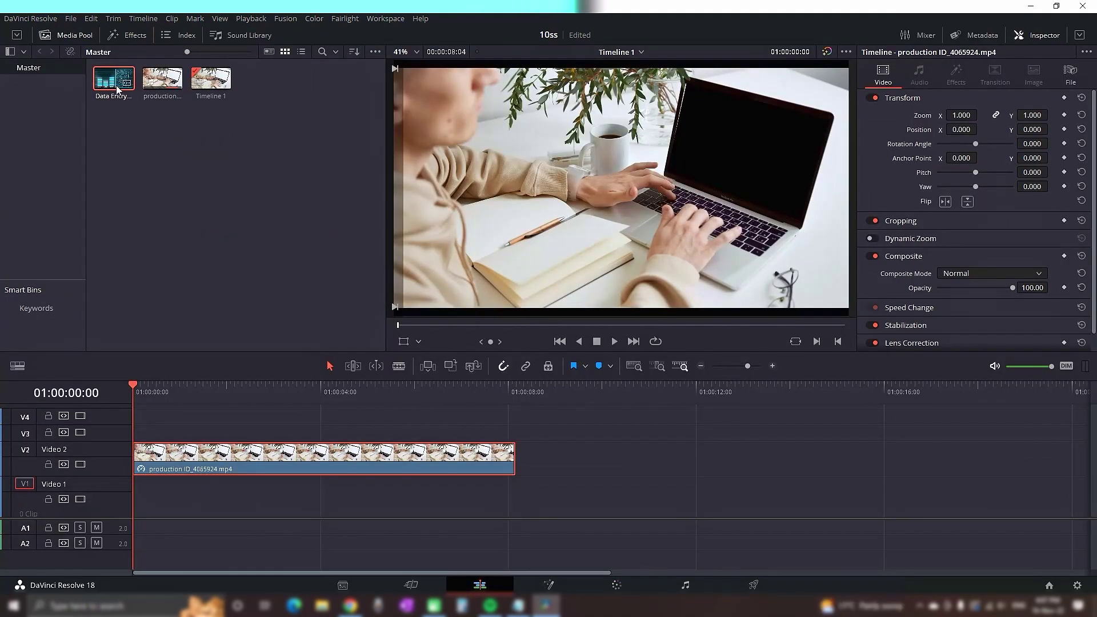
{"action": "left_click_drag", "start_coordinate": [114, 78], "coordinate": [171, 495]}
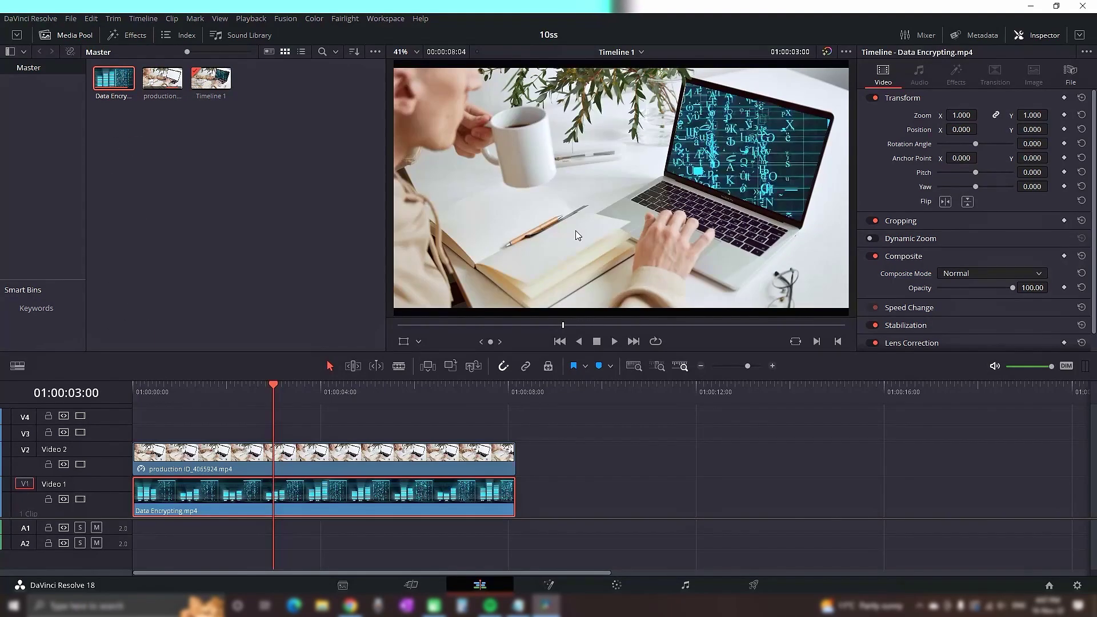
{"action": "left_click", "coordinate": [403, 341]}
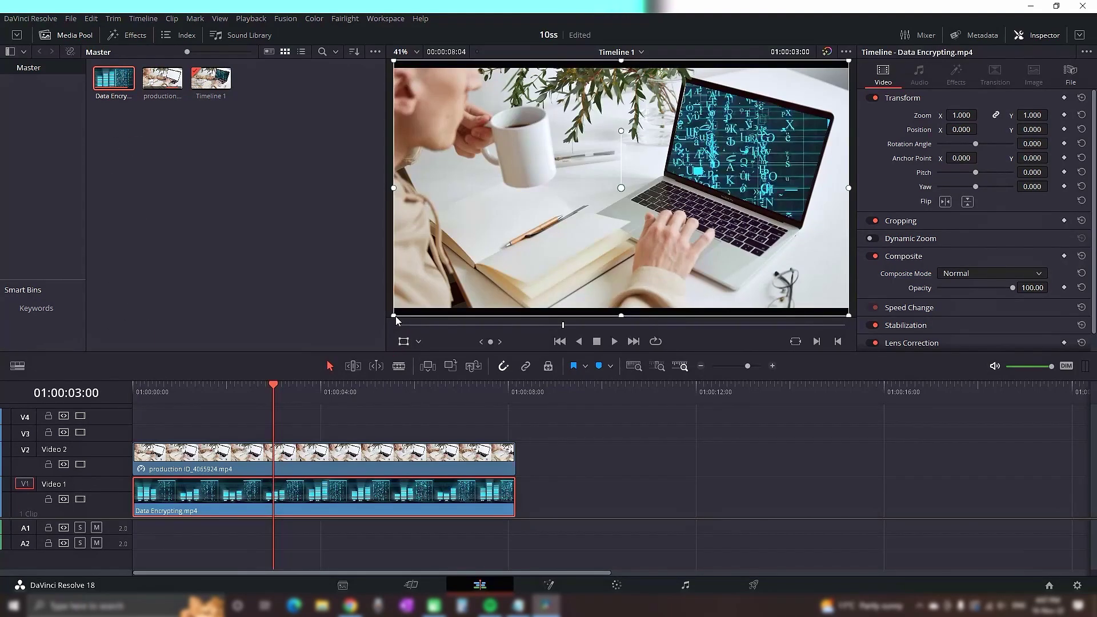
{"action": "left_click_drag", "start_coordinate": [394, 316], "coordinate": [557, 200]}
{"action": "left_click_drag", "start_coordinate": [640, 174], "coordinate": [690, 192]}
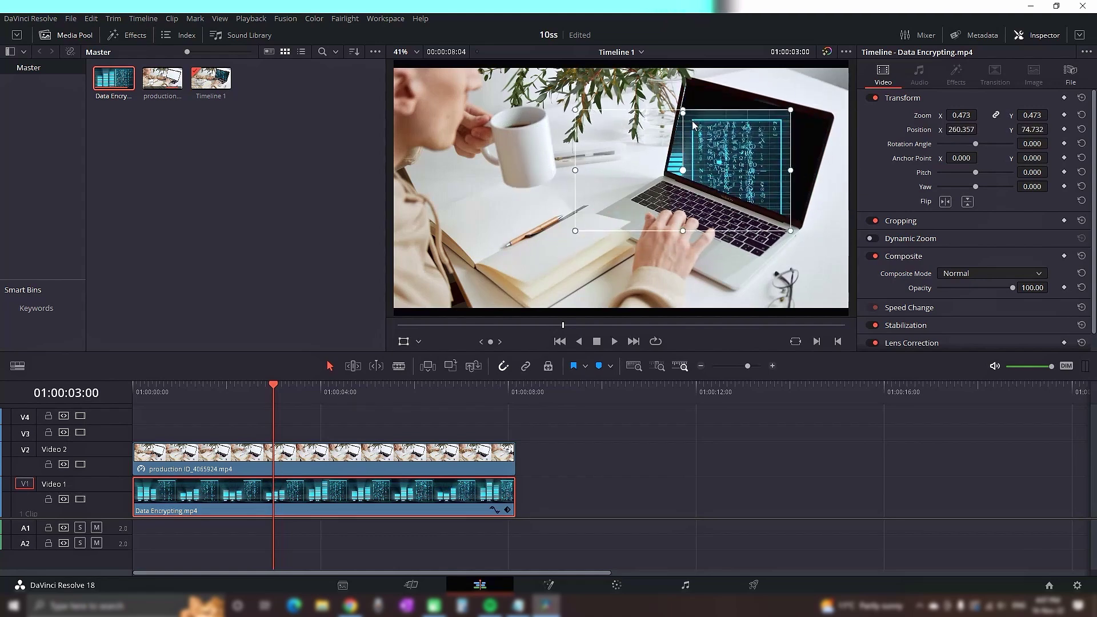
{"action": "left_click_drag", "start_coordinate": [573, 233], "coordinate": [604, 222]}
Rotate, tilt and resize the Data Encrypting footage to fit the laptop screen, then play it back.
{"action": "mouse_move", "coordinate": [683, 114]}
{"action": "left_mouse_down"}
{"action": "mouse_move", "coordinate": [696, 117]}
{"action": "mouse_move", "coordinate": [683, 116]}
{"action": "left_mouse_up"}
{"action": "left_click_drag", "start_coordinate": [705, 165], "coordinate": [757, 146]}
{"action": "left_click_drag", "start_coordinate": [650, 162], "coordinate": [641, 166]}
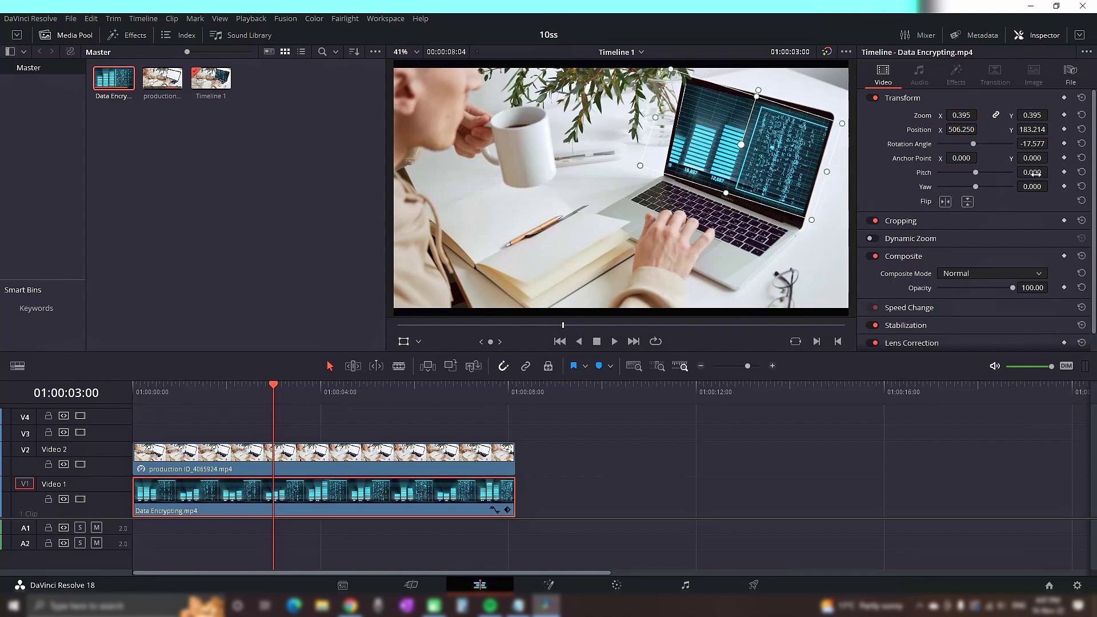
{"action": "mouse_move", "coordinate": [1029, 172]}
{"action": "left_mouse_down"}
{"action": "mouse_move", "coordinate": [1052, 172]}
{"action": "mouse_move", "coordinate": [1026, 187]}
{"action": "mouse_move", "coordinate": [1036, 188]}
{"action": "left_mouse_up"}
{"action": "left_click_drag", "start_coordinate": [972, 115], "coordinate": [966, 116]}
{"action": "left_click", "coordinate": [784, 404]}
{"action": "key", "text": "space"}
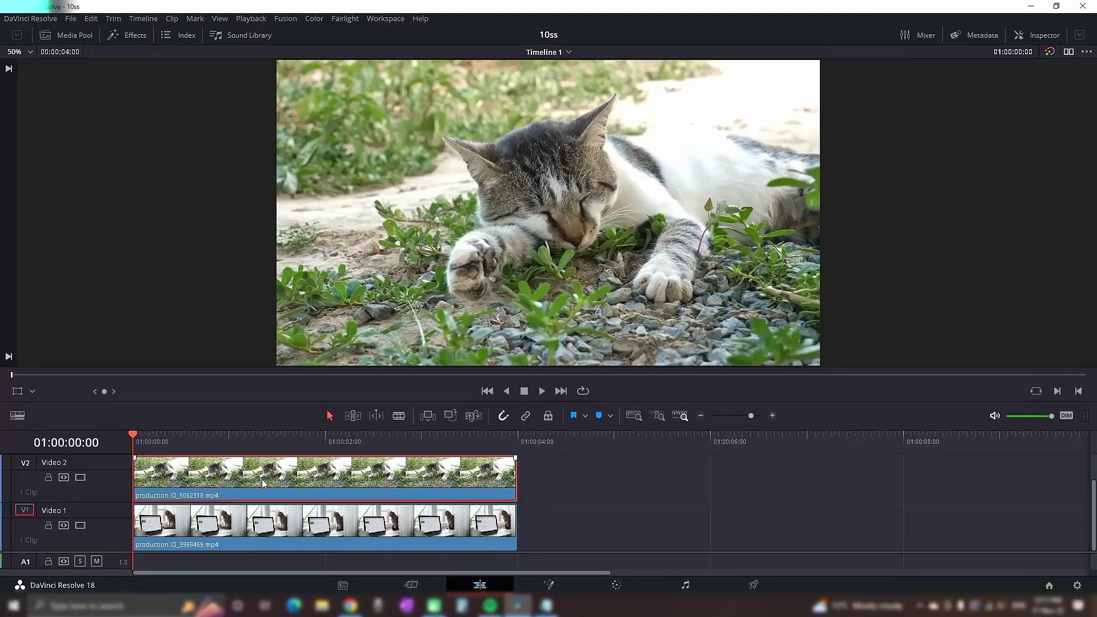
Set the upper cat clip to Zoom 0.450 and Position X 450.
{"action": "left_click", "coordinate": [1023, 36]}
{"action": "left_click", "coordinate": [965, 115]}
{"action": "type", "text": "0.450"}
{"action": "key", "text": "Return"}
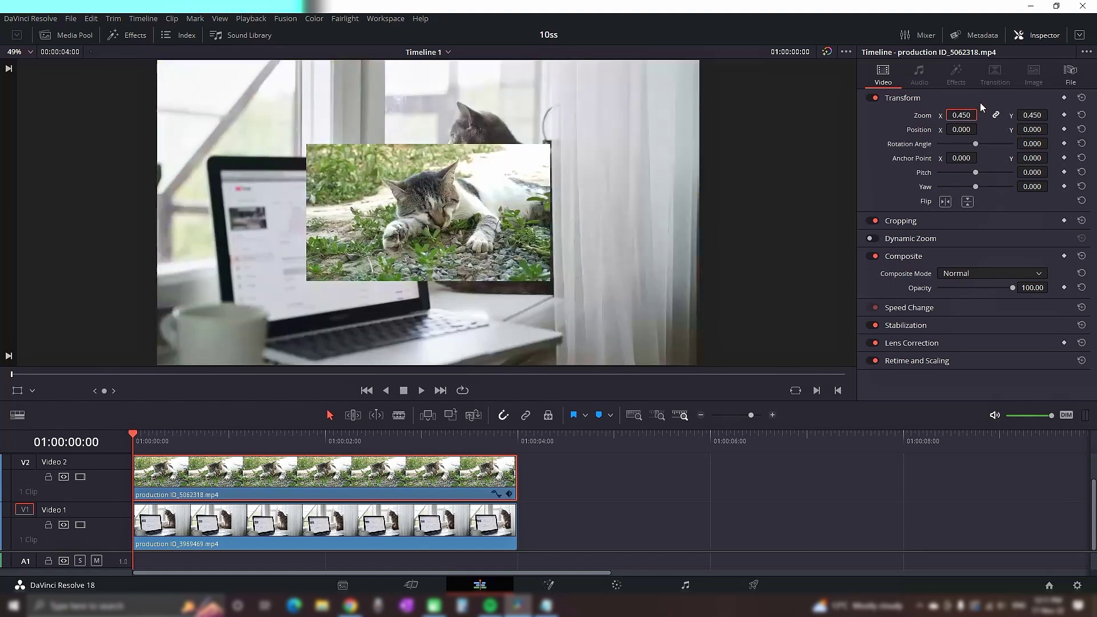
{"action": "left_click", "coordinate": [966, 130]}
{"action": "type", "text": "450"}
{"action": "key", "text": "Return"}
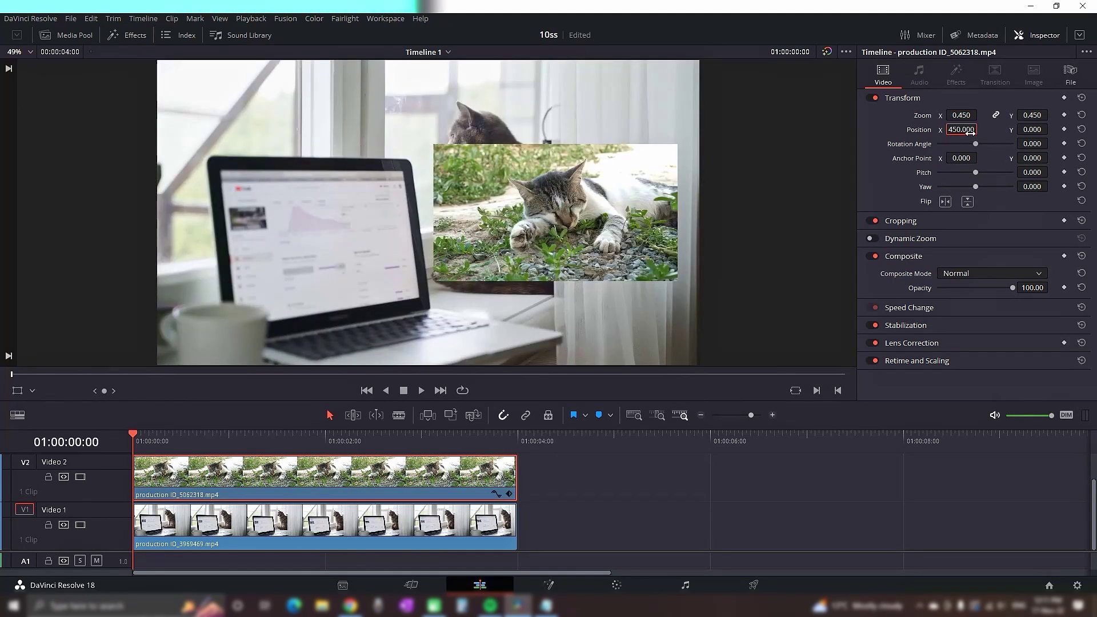
Set the lower laptop clip to Zoom 0.450 and Position X -450.
{"action": "left_click", "coordinate": [425, 517]}
{"action": "left_click", "coordinate": [966, 116]}
{"action": "type", "text": "0.450"}
{"action": "key", "text": "Return"}
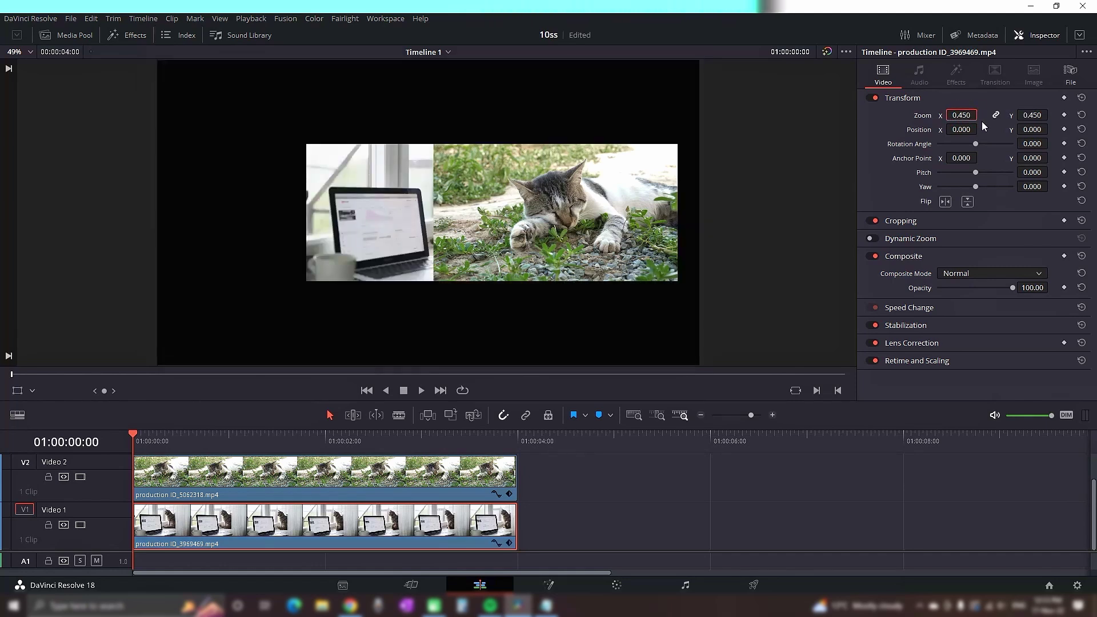
{"action": "left_click", "coordinate": [964, 129]}
{"action": "type", "text": "-450"}
{"action": "key", "text": "Return"}
{"action": "left_click", "coordinate": [656, 461]}
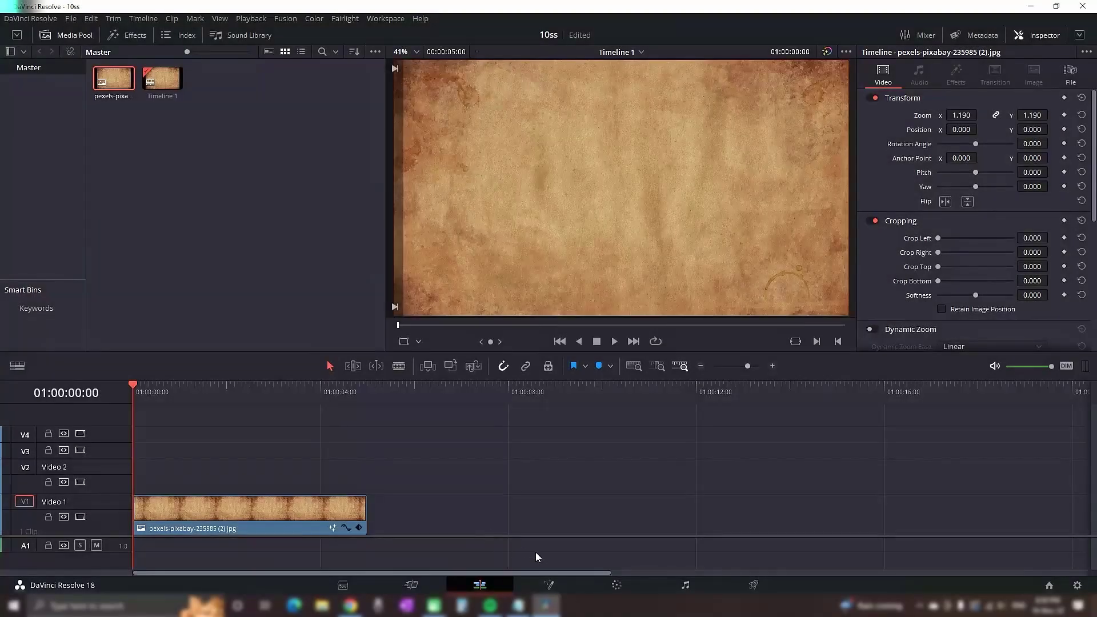
In Fusion, add Merge, Text3D, Merge3D and Renderer3D, chaining the render into Merge1.
{"action": "key", "text": "shift+5"}
{"action": "left_click_drag", "start_coordinate": [325, 372], "coordinate": [420, 487]}
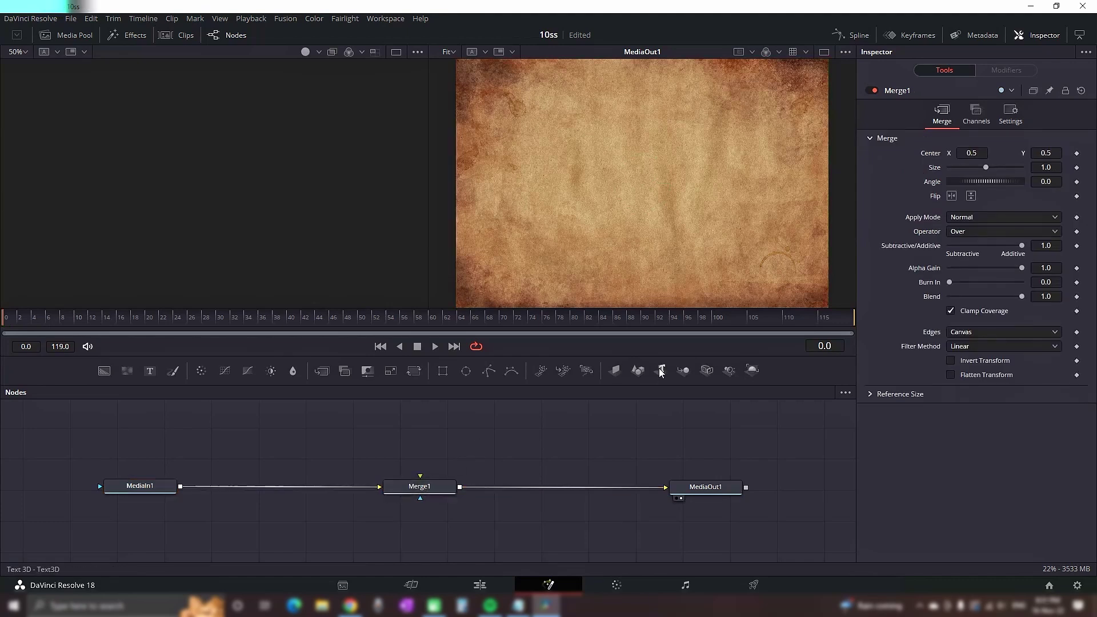
{"action": "left_click_drag", "start_coordinate": [661, 370], "coordinate": [279, 452]}
{"action": "left_click_drag", "start_coordinate": [685, 372], "coordinate": [409, 450]}
{"action": "left_click_drag", "start_coordinate": [752, 370], "coordinate": [542, 450]}
{"action": "left_click_drag", "start_coordinate": [317, 452], "coordinate": [368, 450]}
{"action": "left_click_drag", "start_coordinate": [448, 449], "coordinate": [515, 449]}
{"action": "left_click_drag", "start_coordinate": [581, 450], "coordinate": [460, 486]}
Add a Directional Light feeding Merge3D1, then select Text3D1.
{"action": "key", "text": "ctrl+space"}
{"action": "type", "text": "Directional Light"}
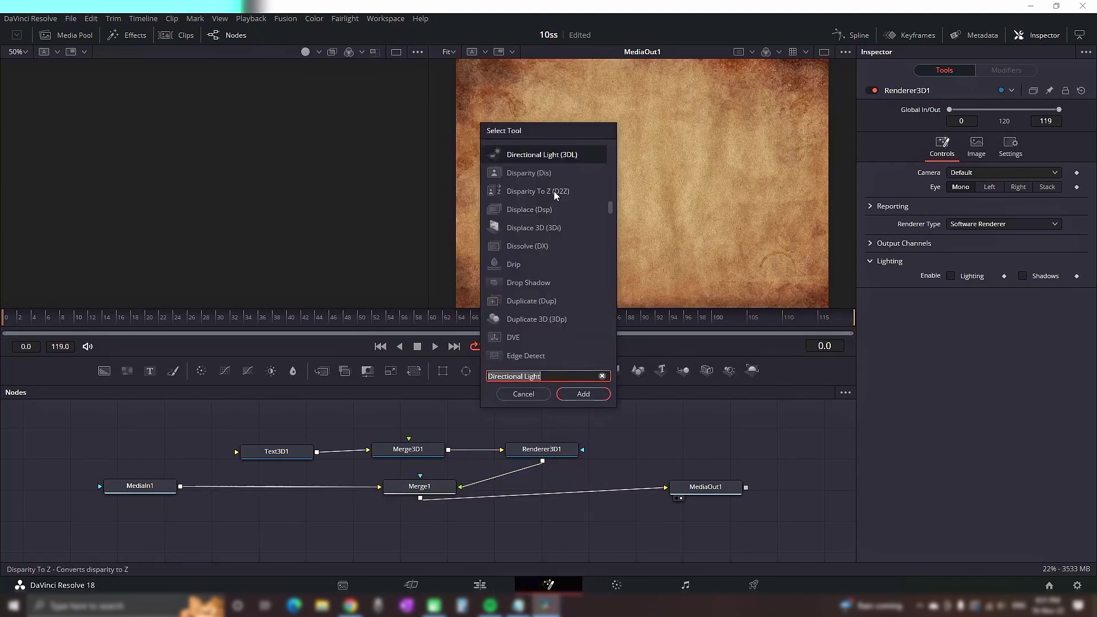
{"action": "left_click", "coordinate": [584, 394]}
{"action": "left_click_drag", "start_coordinate": [448, 419], "coordinate": [409, 450]}
{"action": "left_click", "coordinate": [278, 456]}
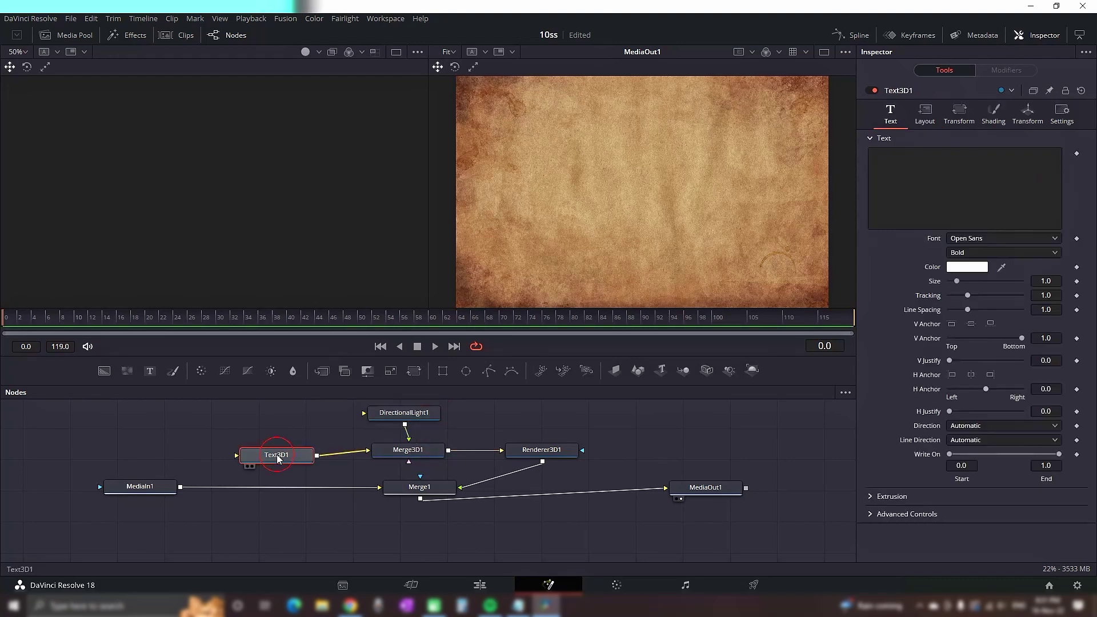
Make Text3D1 read TEXT and move DirectionalLight1 down and left of the text.
{"action": "left_click", "coordinate": [931, 189]}
{"action": "type", "text": "TEXT"}
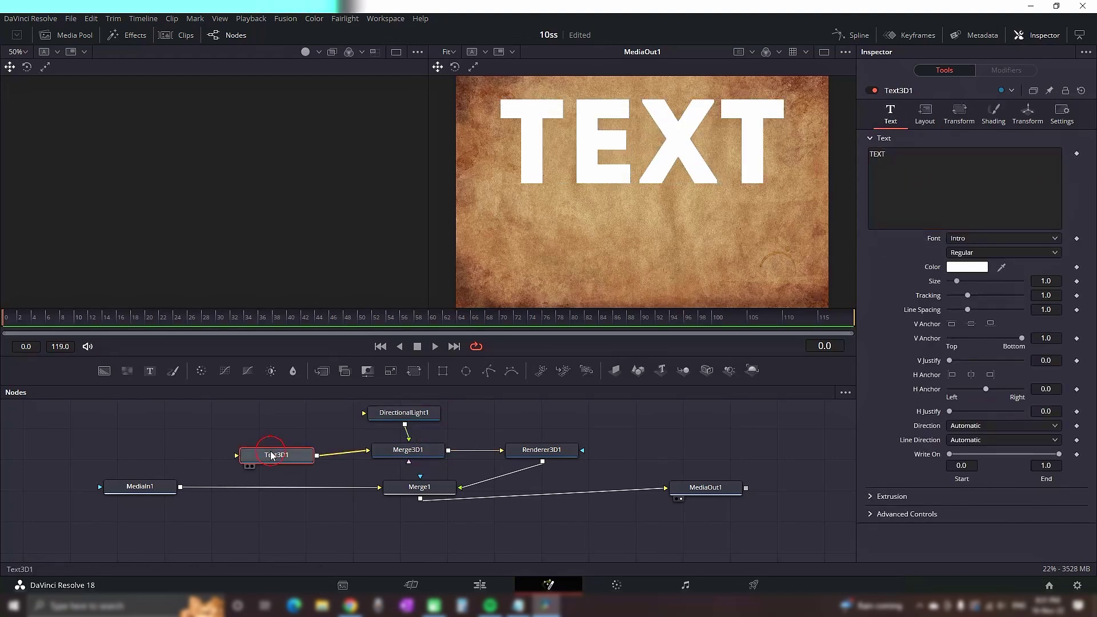
{"action": "key", "text": "1"}
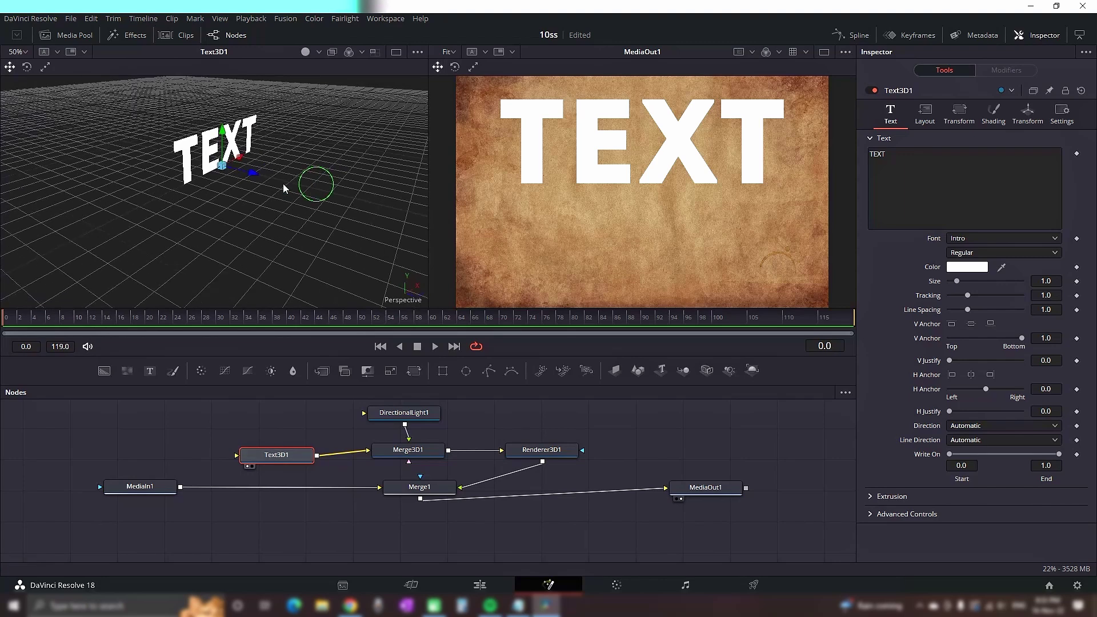
{"action": "left_click_drag", "start_coordinate": [57, 166], "coordinate": [233, 197]}
{"action": "left_click", "coordinate": [420, 416]}
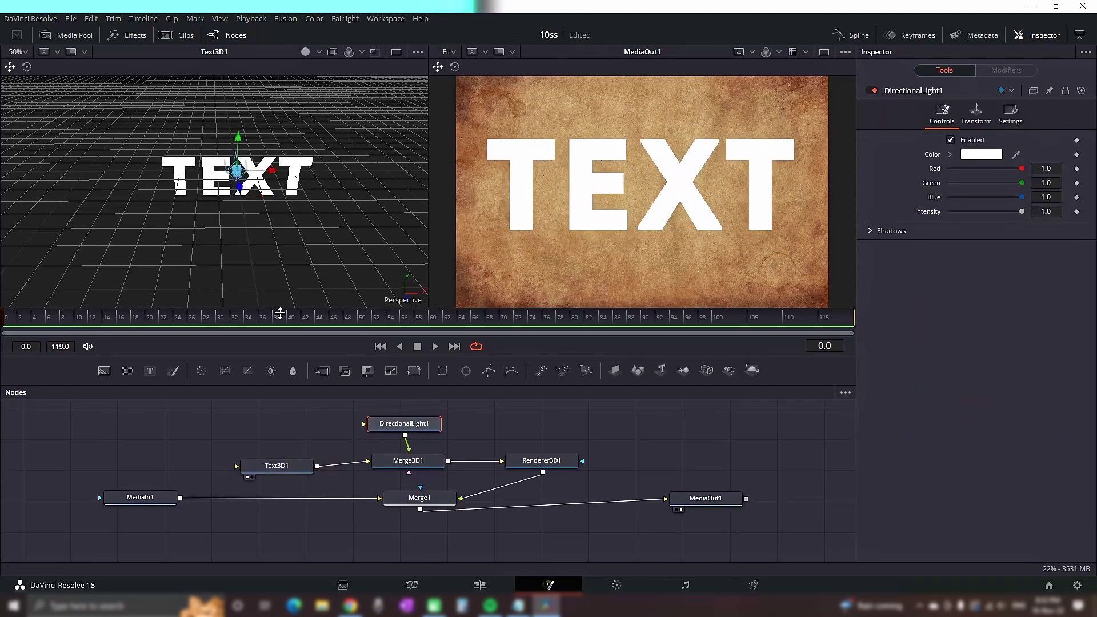
{"action": "left_click_drag", "start_coordinate": [238, 173], "coordinate": [244, 278]}
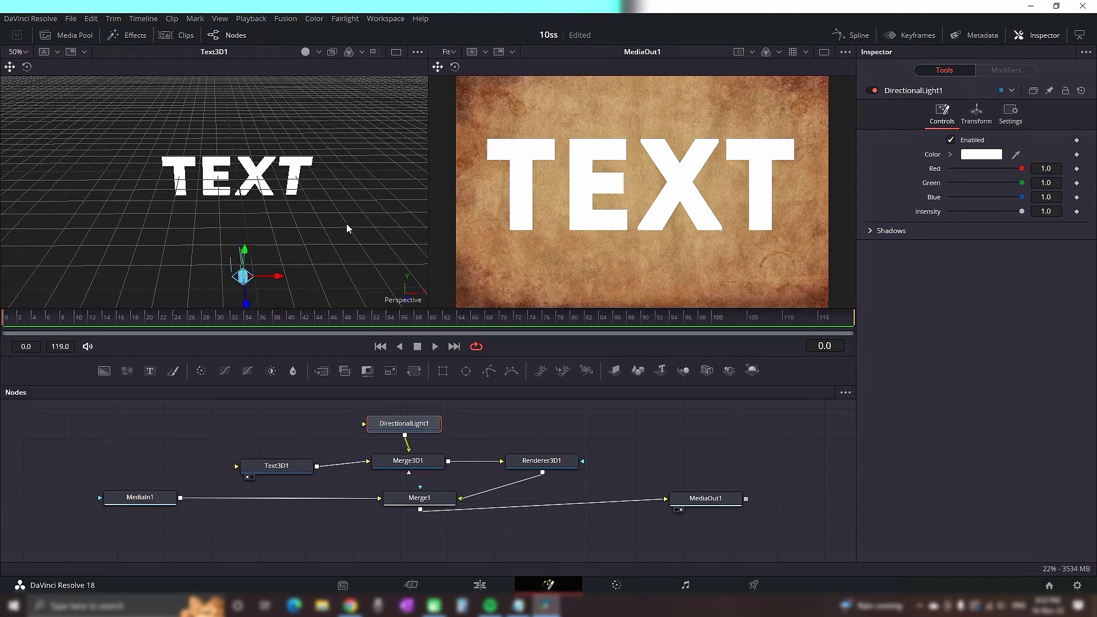
Raise Text3D1's Extrusion Depth so the letters gain visible 3D depth.
{"action": "left_click", "coordinate": [285, 467]}
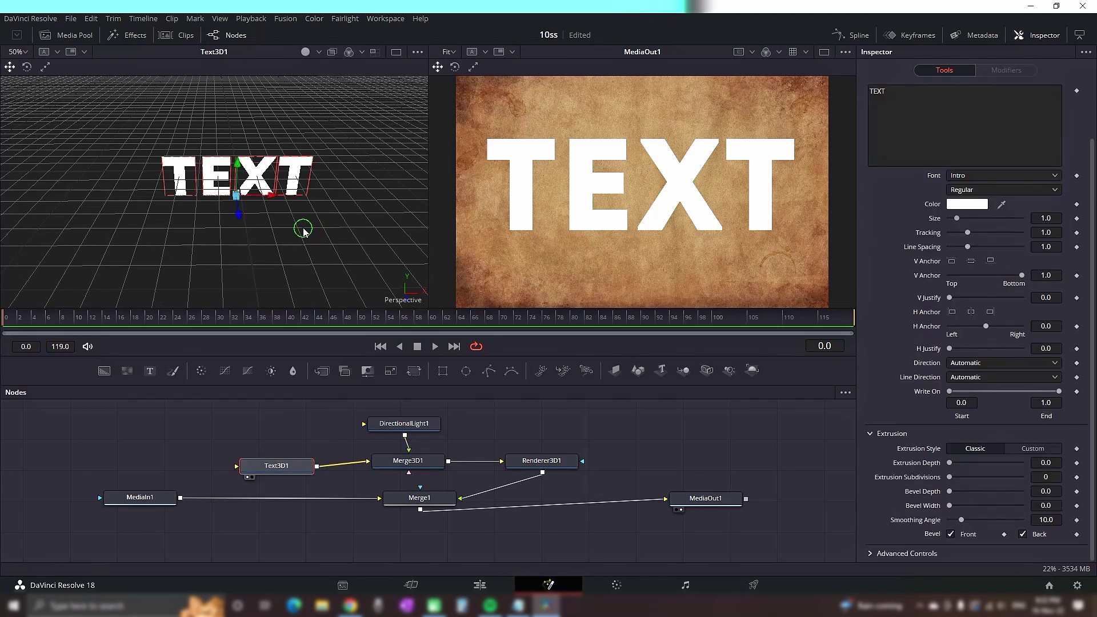
{"action": "left_click_drag", "start_coordinate": [304, 230], "coordinate": [448, 200]}
{"action": "left_click_drag", "start_coordinate": [350, 203], "coordinate": [378, 224]}
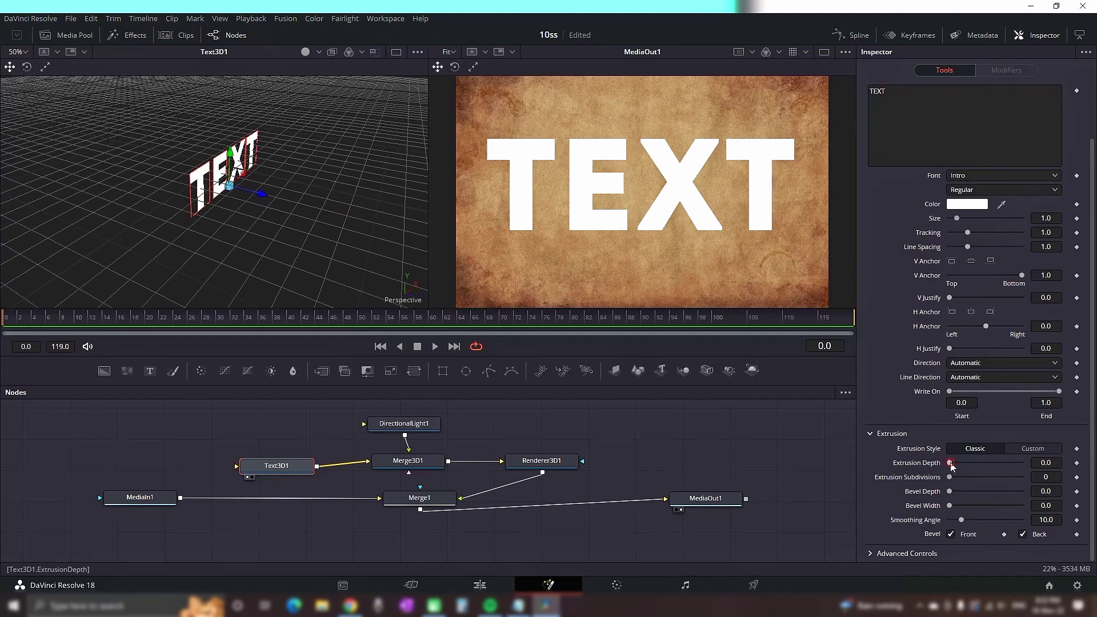
{"action": "left_click_drag", "start_coordinate": [950, 463], "coordinate": [1010, 465]}
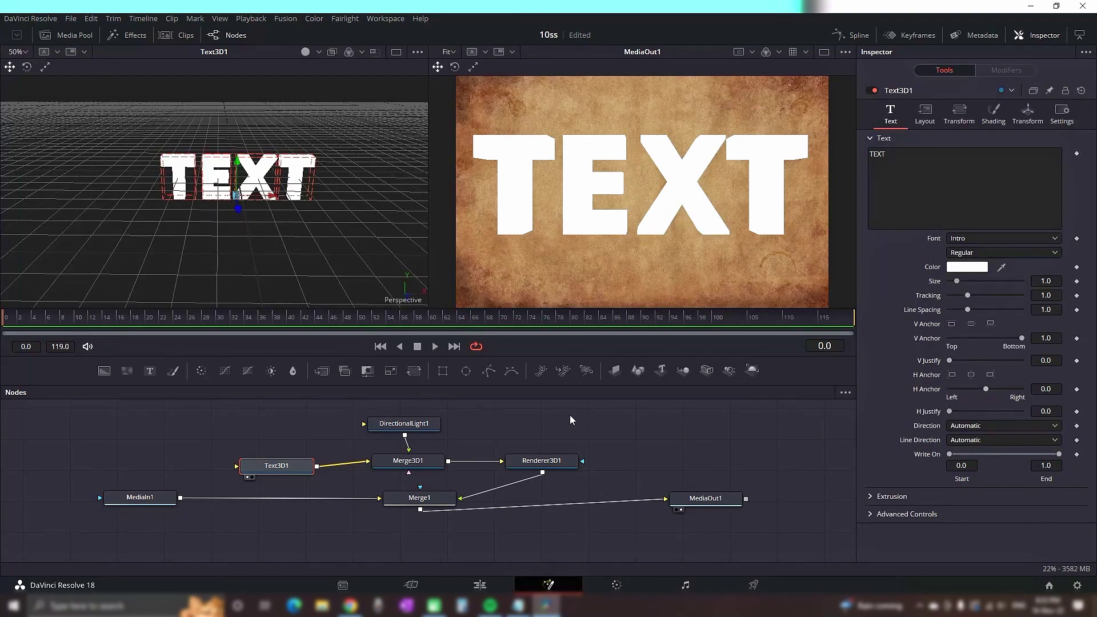
Enable Lighting and Shadows on Renderer3D1, then bring up Text3D1's per-character Transform settings.
{"action": "left_click", "coordinate": [535, 460]}
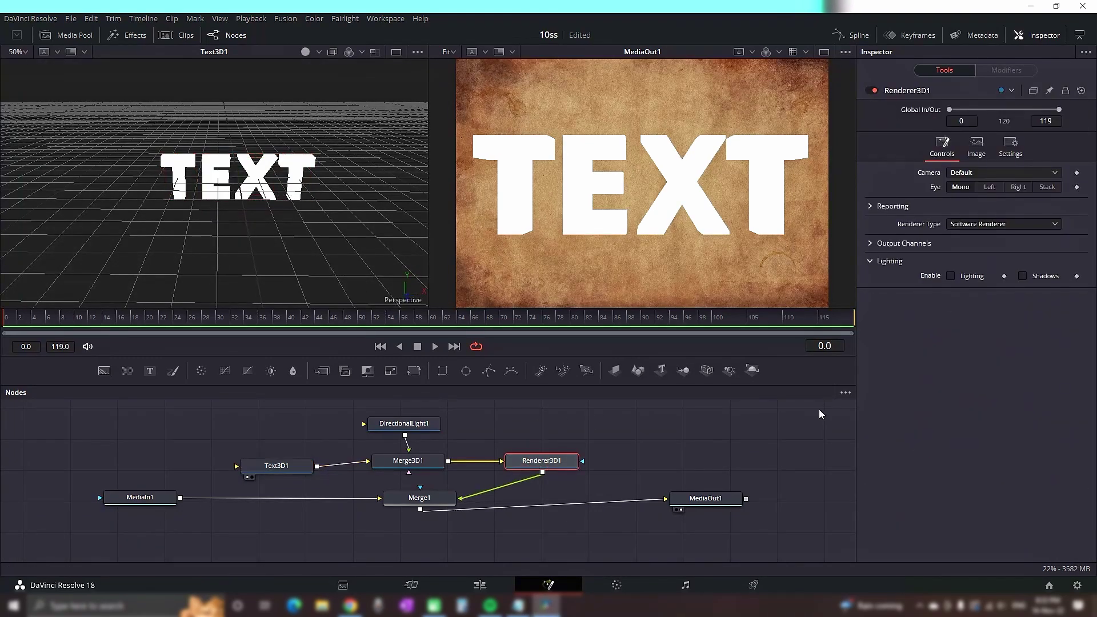
{"action": "left_click", "coordinate": [951, 276]}
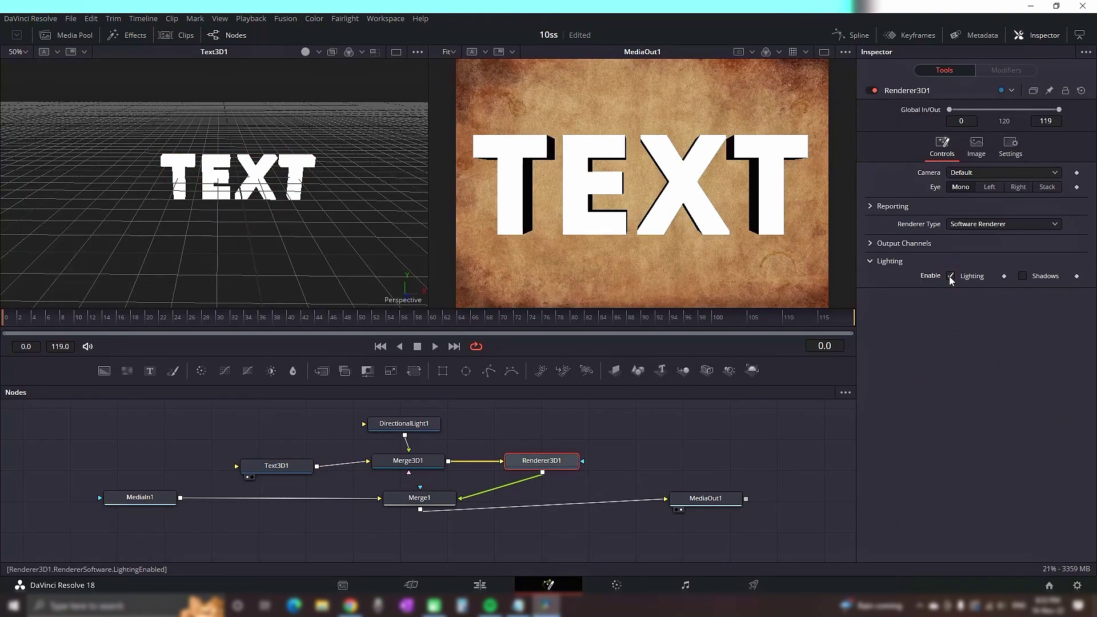
{"action": "left_click", "coordinate": [1023, 277]}
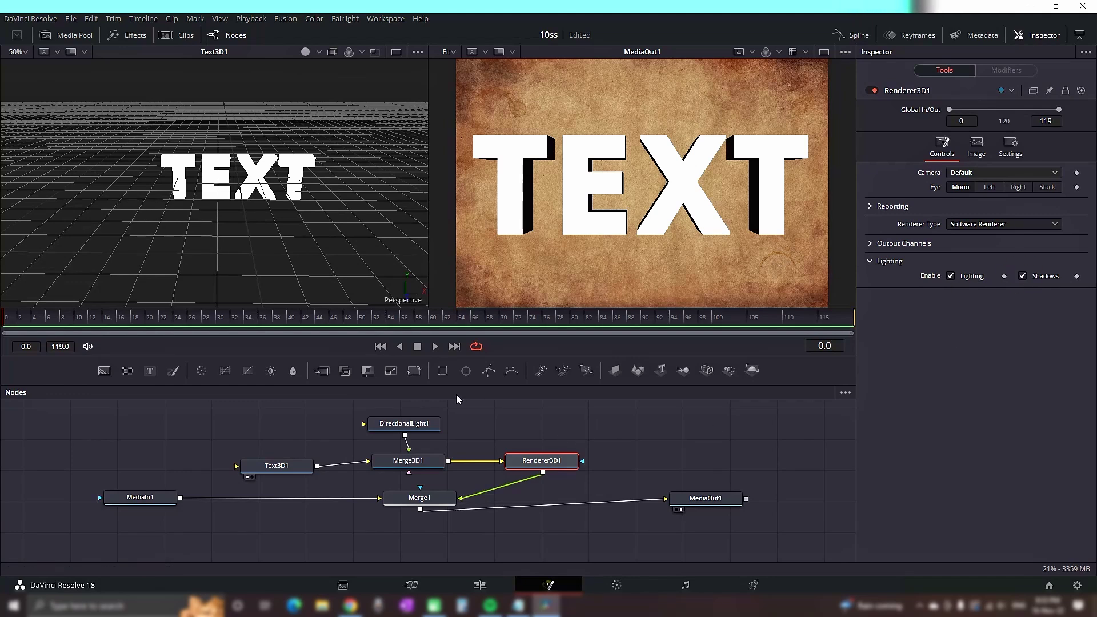
{"action": "left_click_drag", "start_coordinate": [277, 466], "coordinate": [273, 460]}
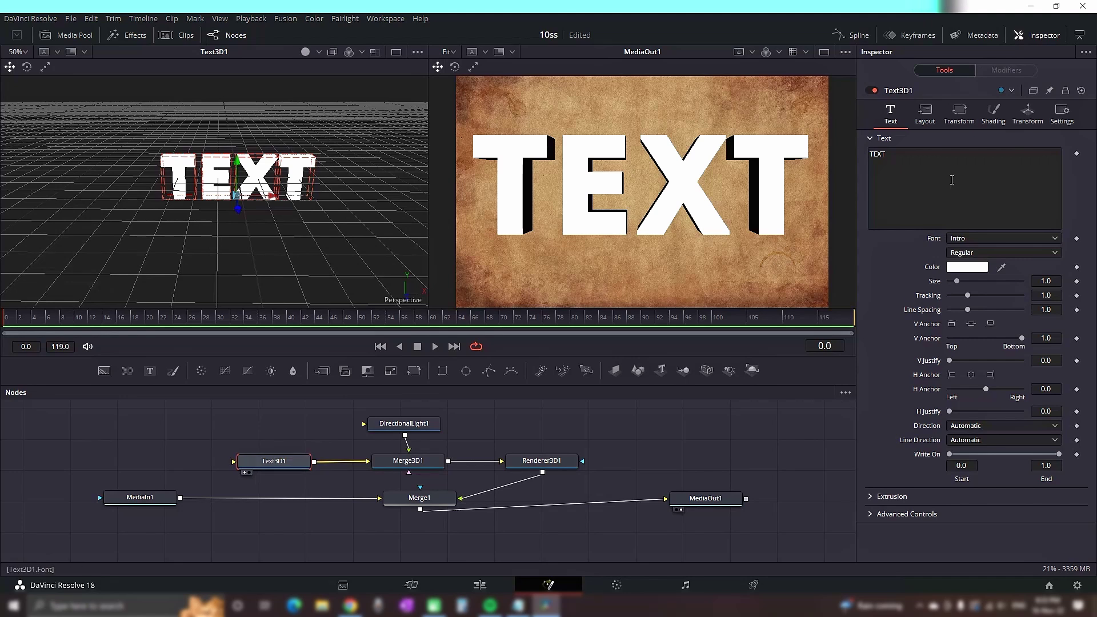
{"action": "left_click", "coordinate": [964, 121]}
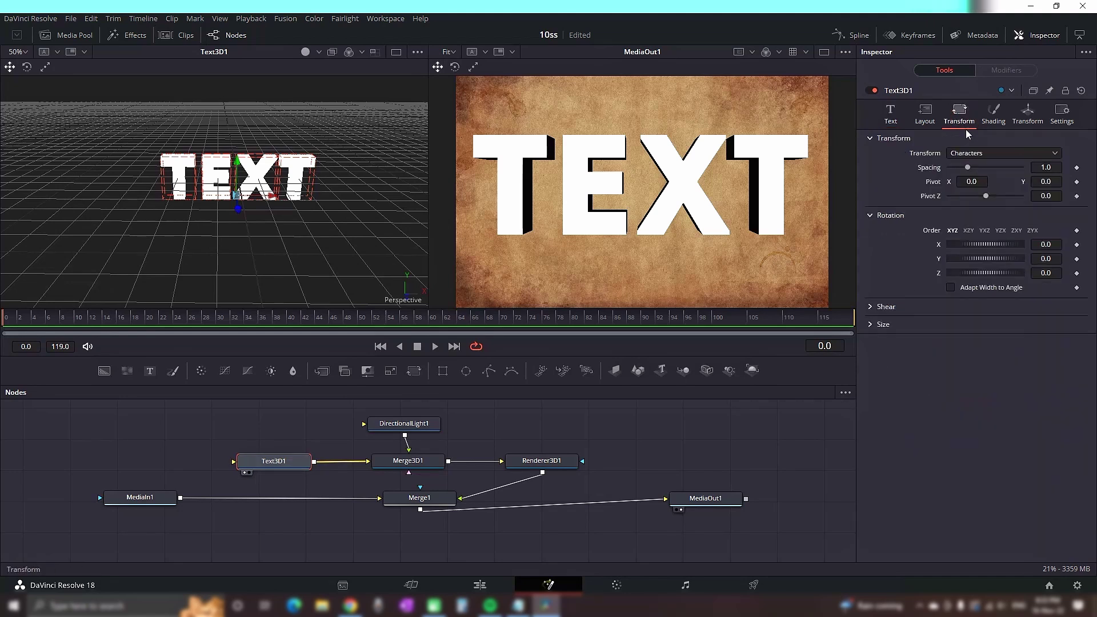